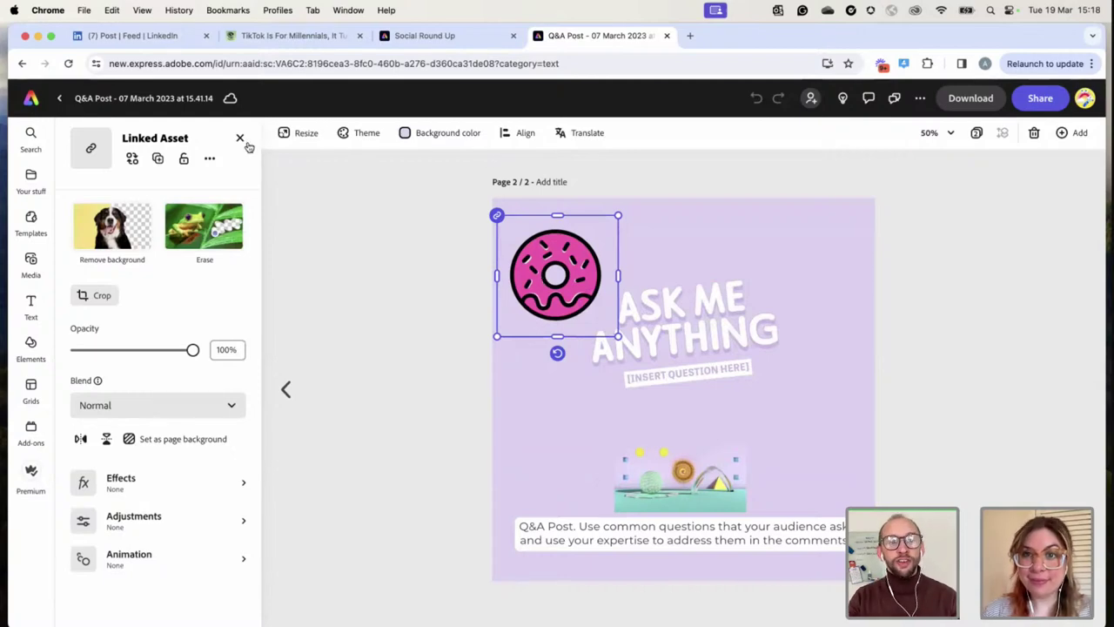
Lock the donut graphic and turn off 'Image can be replaced' so it can't be swapped
click(183, 161)
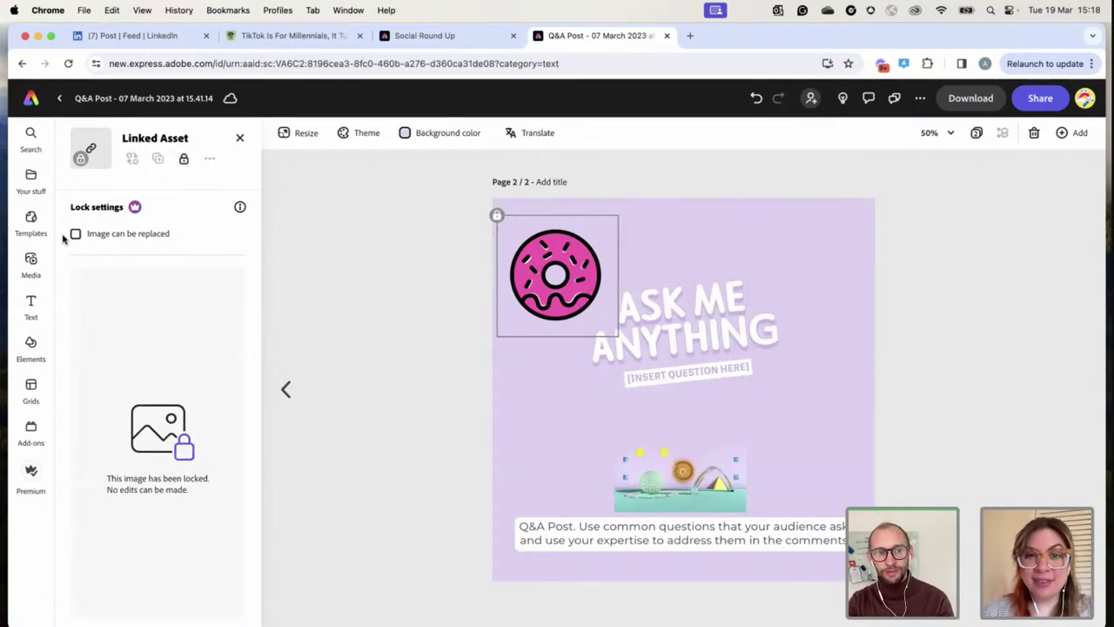
click(183, 159)
right_click(561, 284)
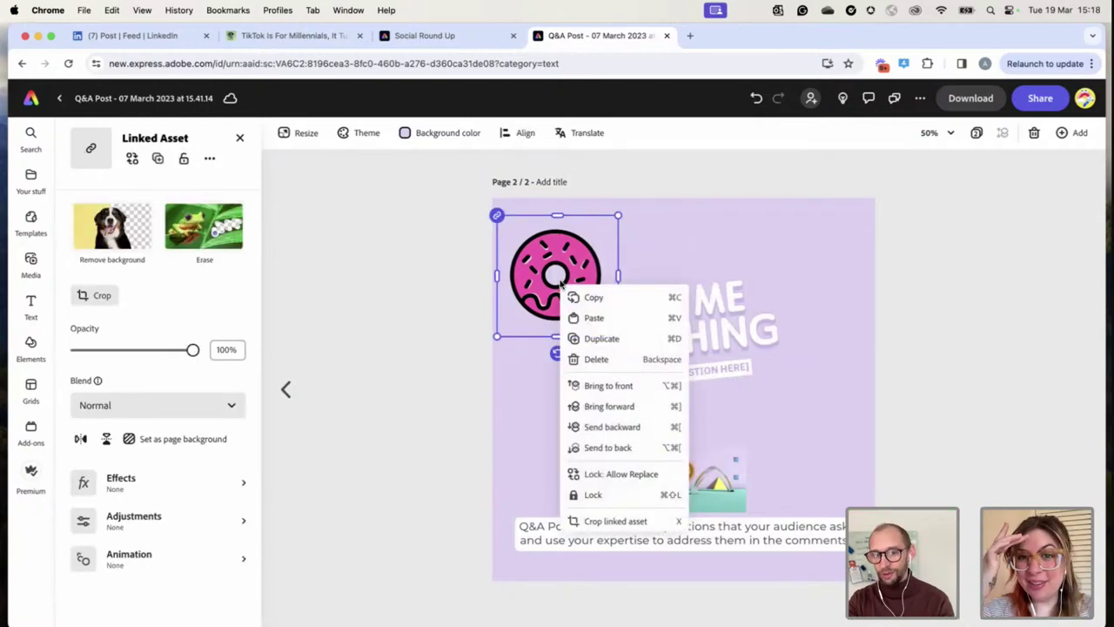
click(611, 476)
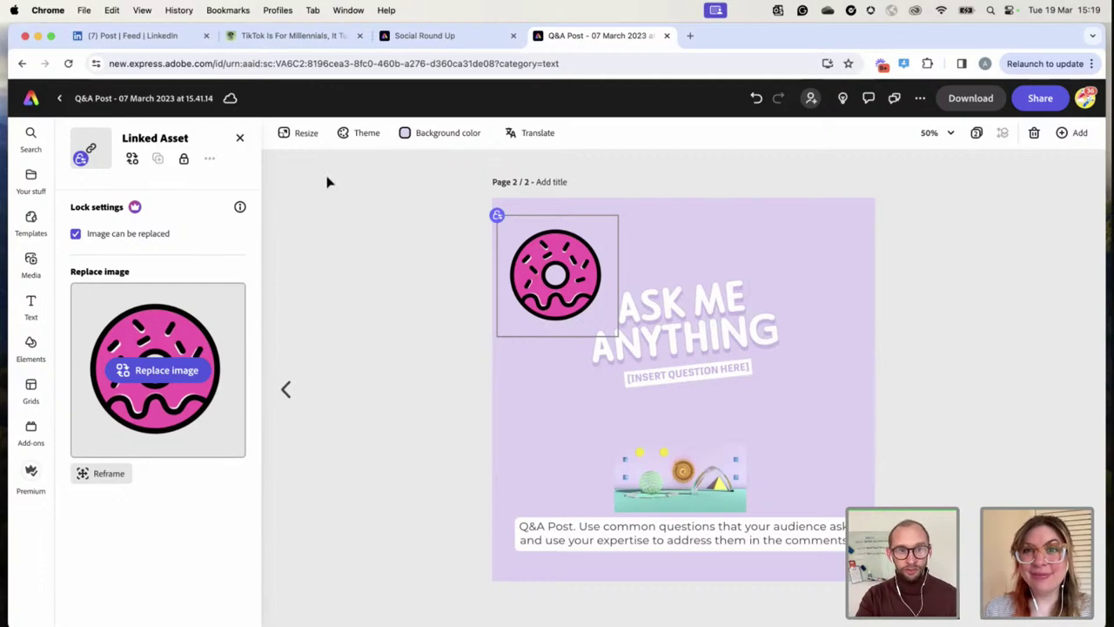
click(76, 233)
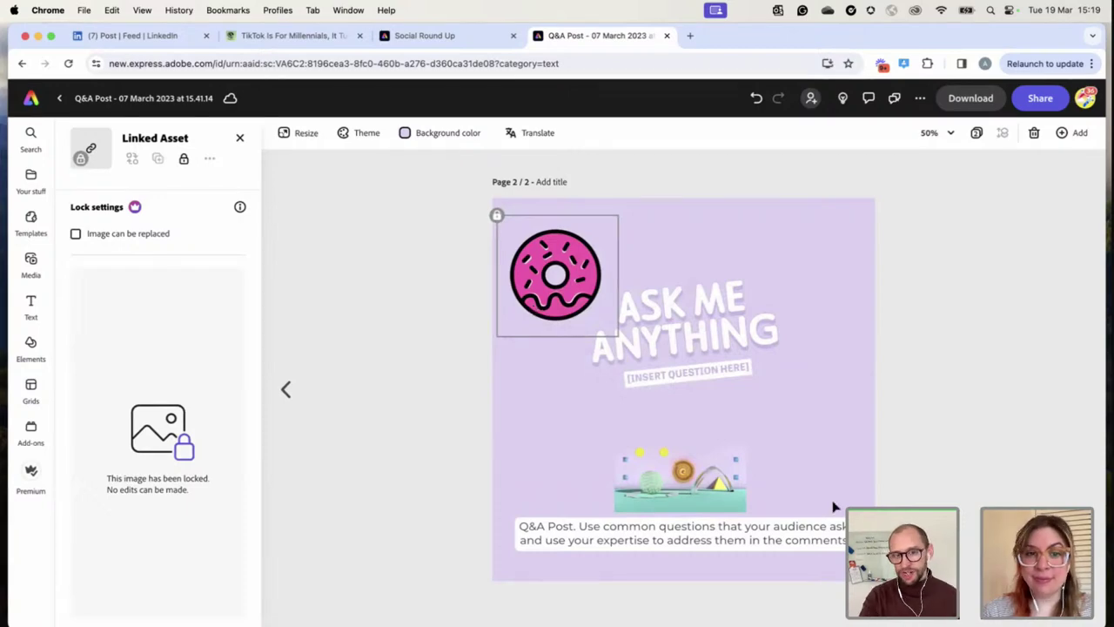
click(668, 467)
Apply Lock: Allow Replace to the small illustration above the caption
right_click(668, 468)
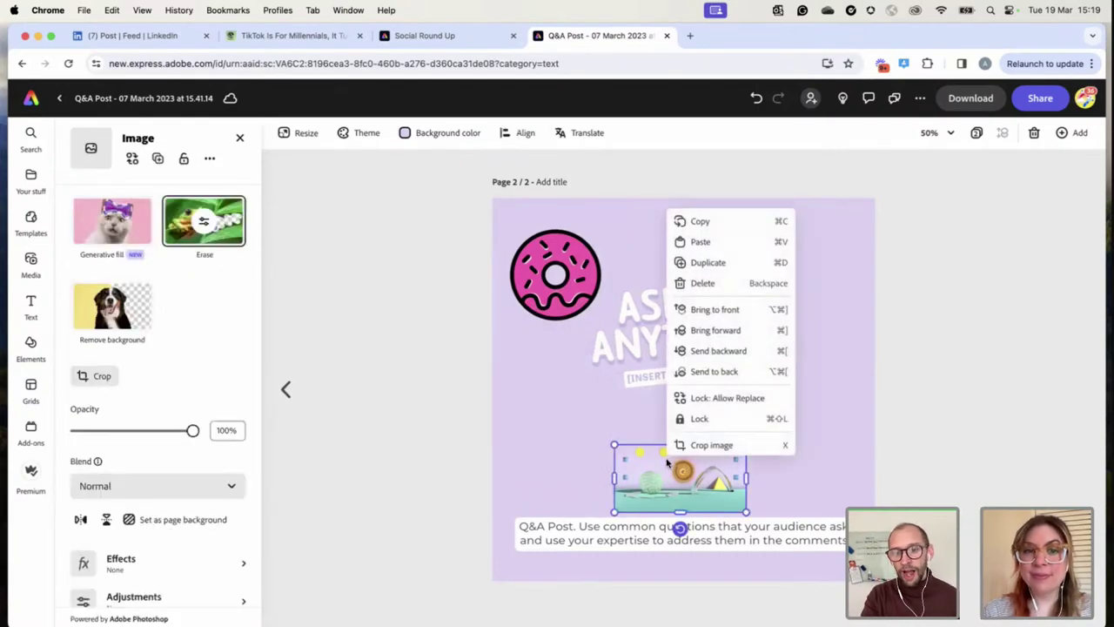
click(727, 398)
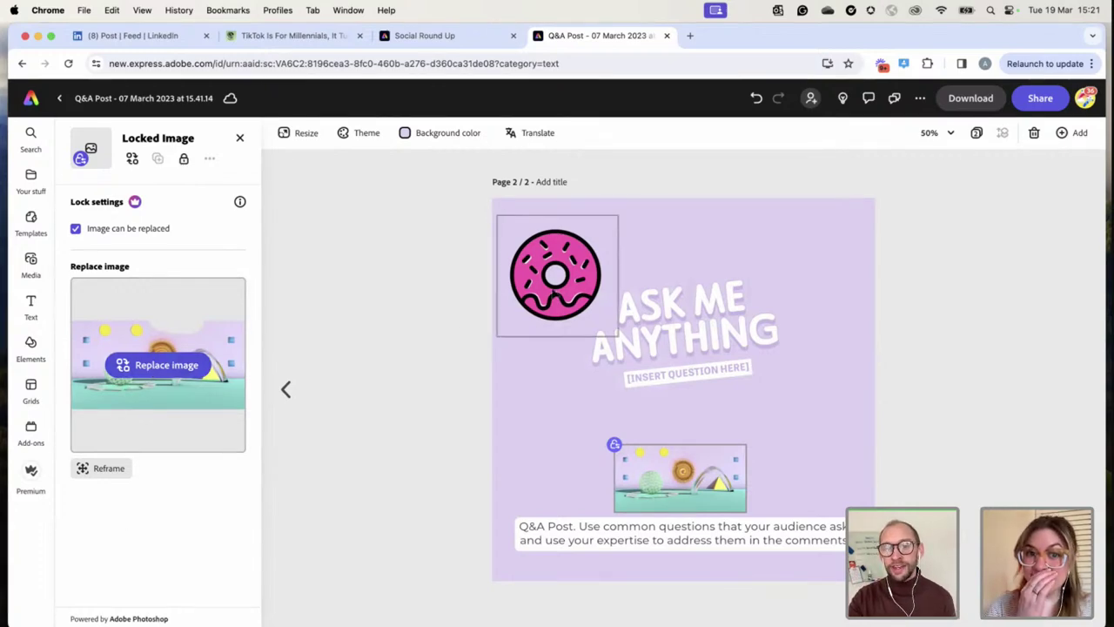
Compare the lock states of the donut and the bottom illustration by selecting each
click(515, 254)
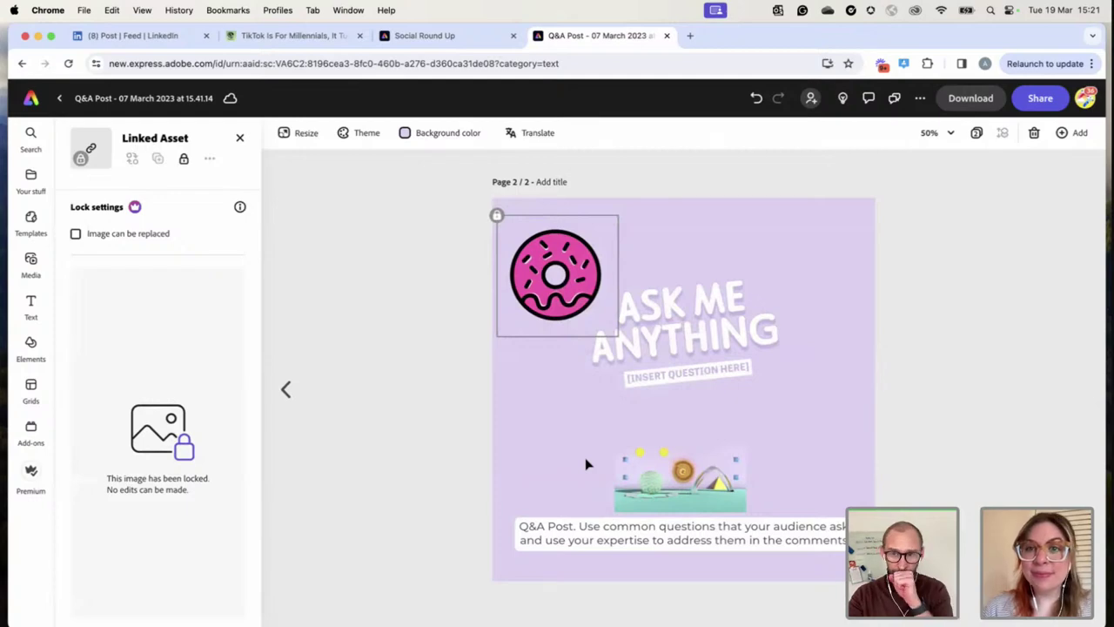
click(694, 485)
click(567, 271)
click(679, 477)
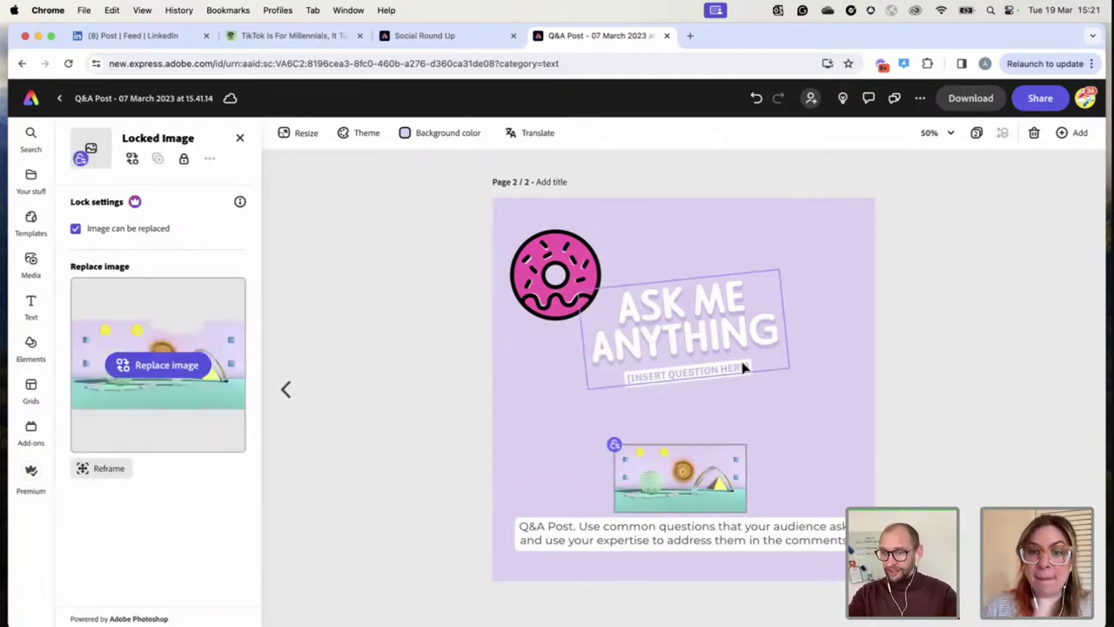
click(604, 296)
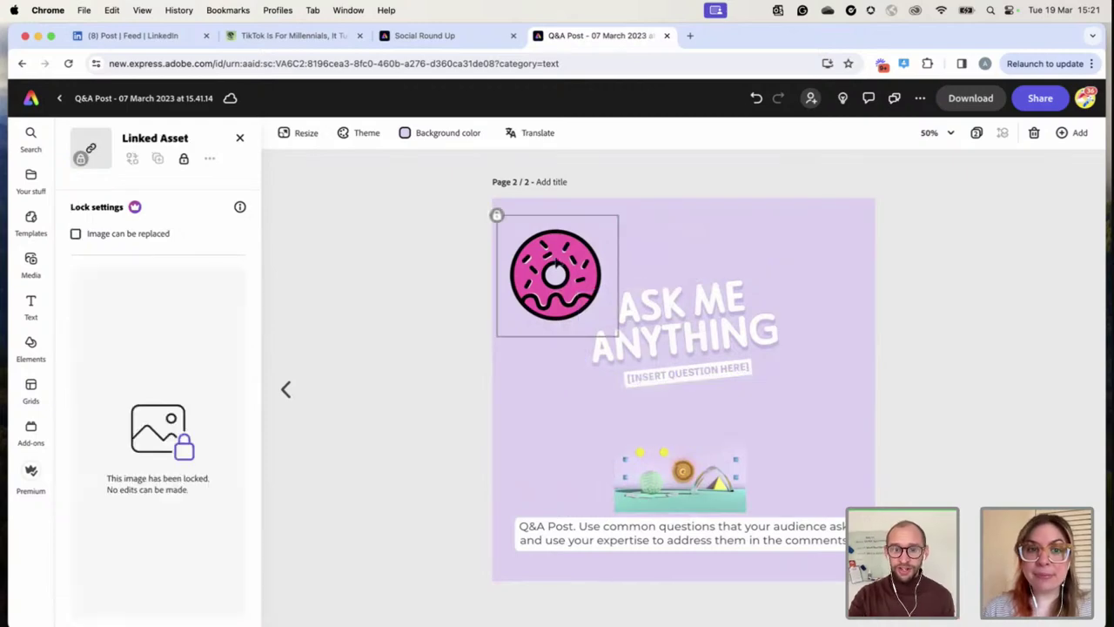
click(638, 471)
Nudge the ASK ME ANYTHING title group right and return to the Adobe Express home page
click(666, 315)
drag(653, 348, 702, 337)
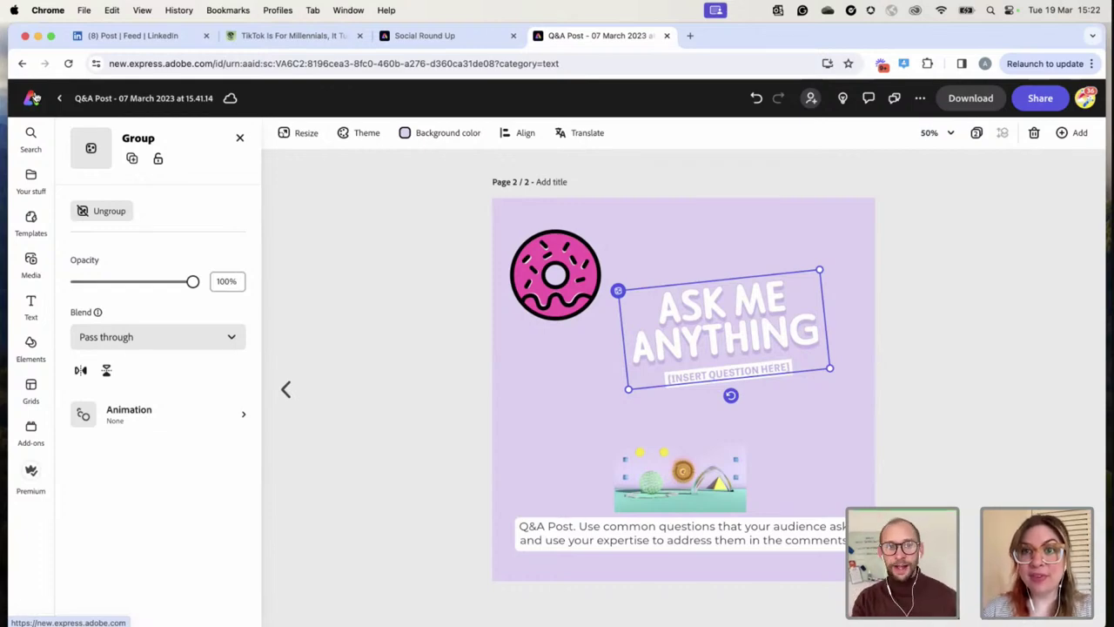
click(33, 98)
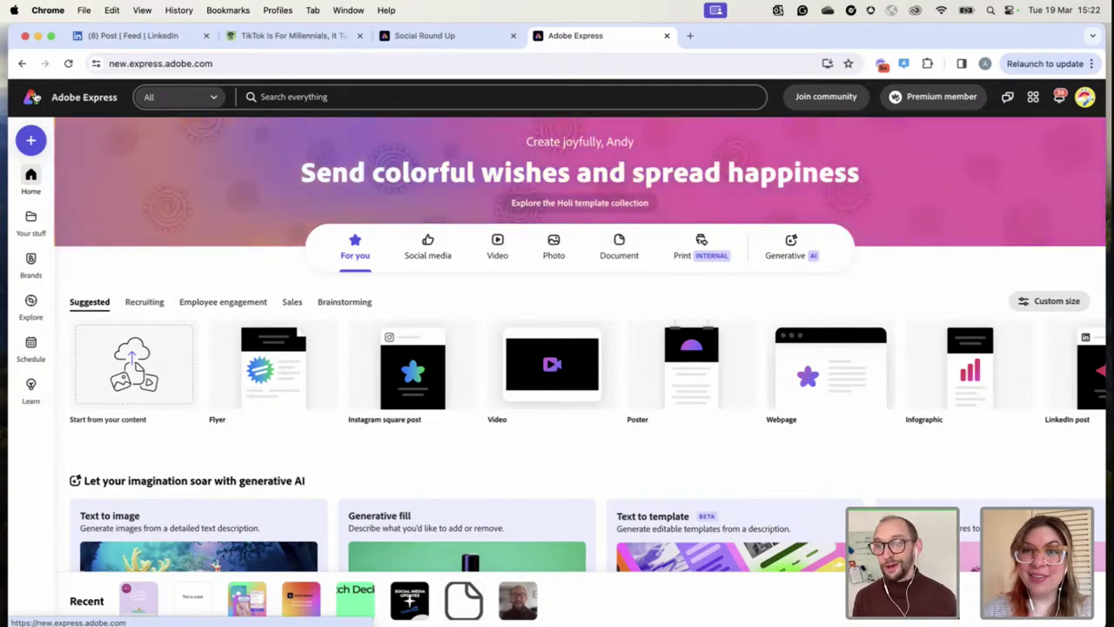
Show the Video category and scroll its quick actions across to Caption video
click(497, 252)
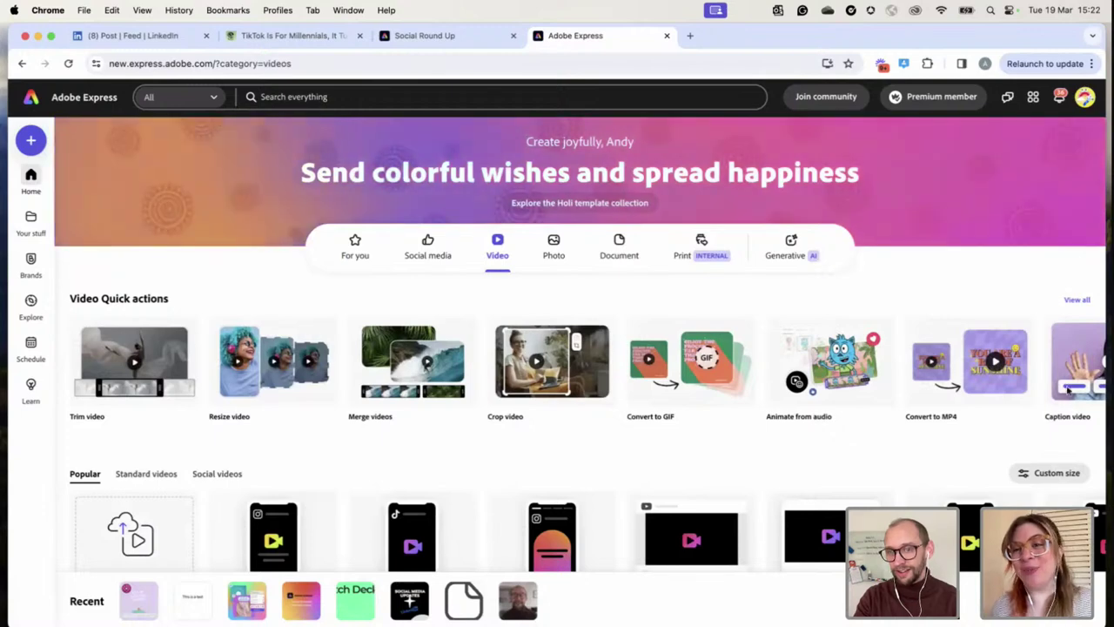
scroll(811, 393, right, 2)
scroll(811, 393, right, 1)
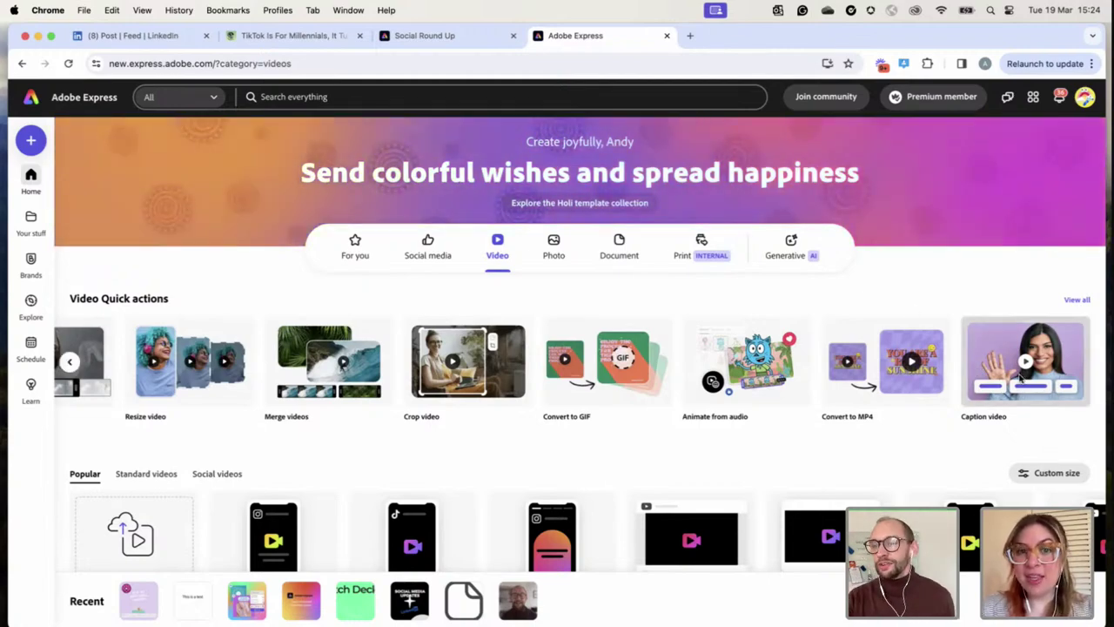
click(988, 353)
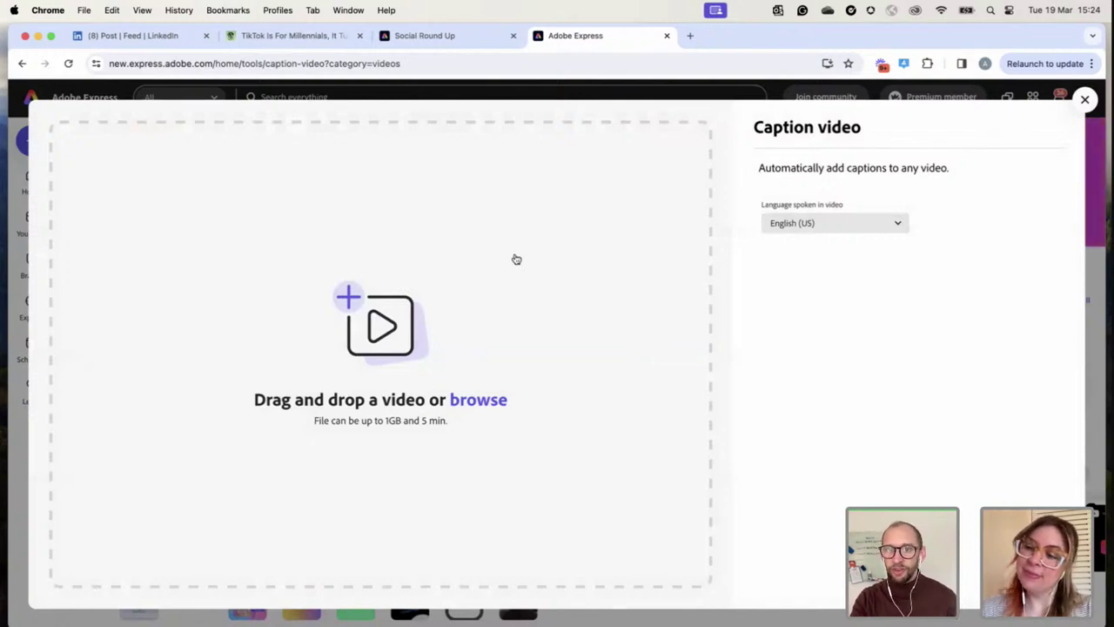
click(422, 38)
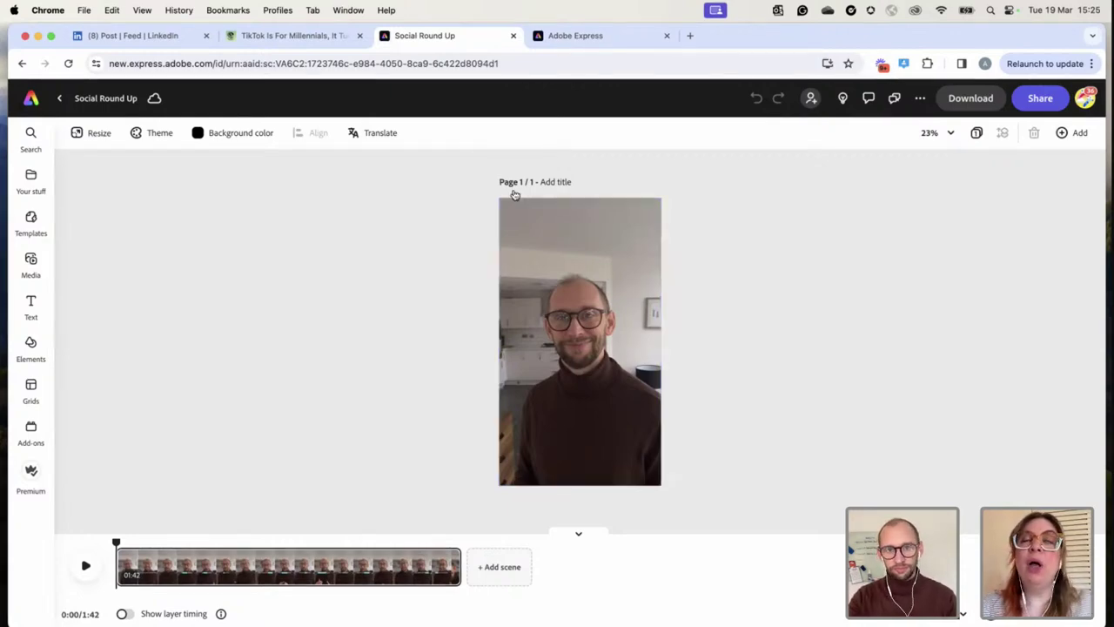
click(606, 38)
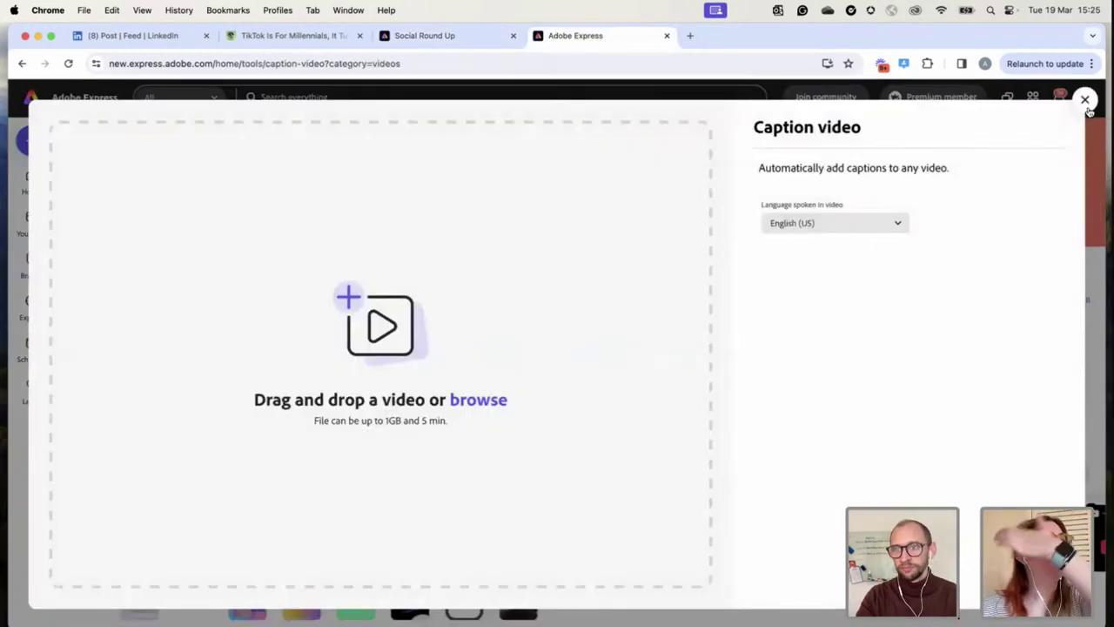
click(1084, 100)
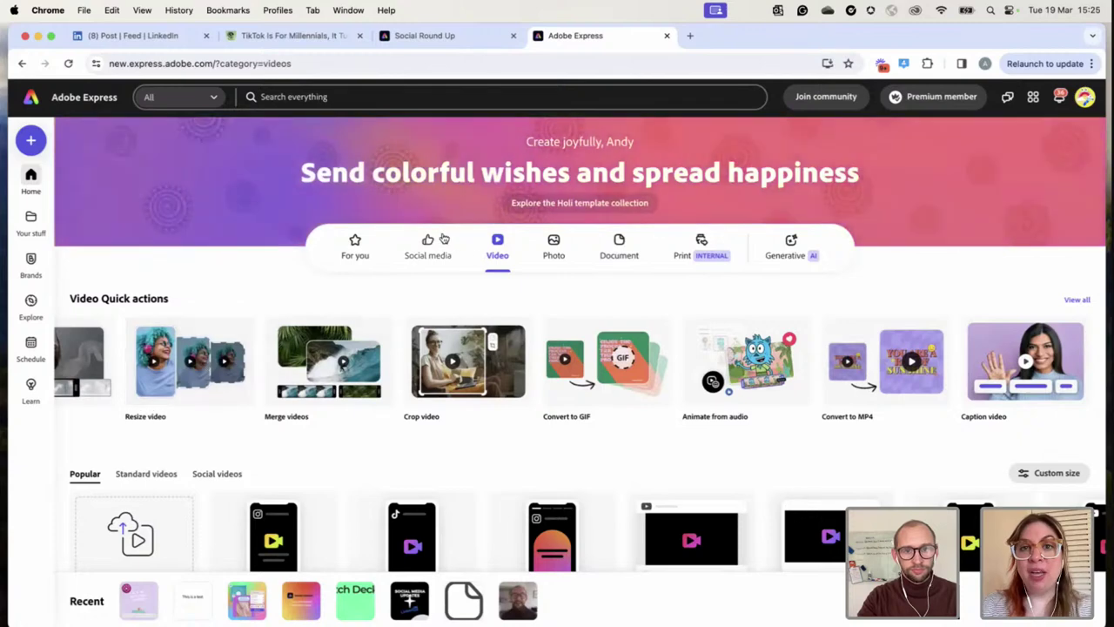
Create a blank Instagram square post from Social media and browse its templates
click(427, 243)
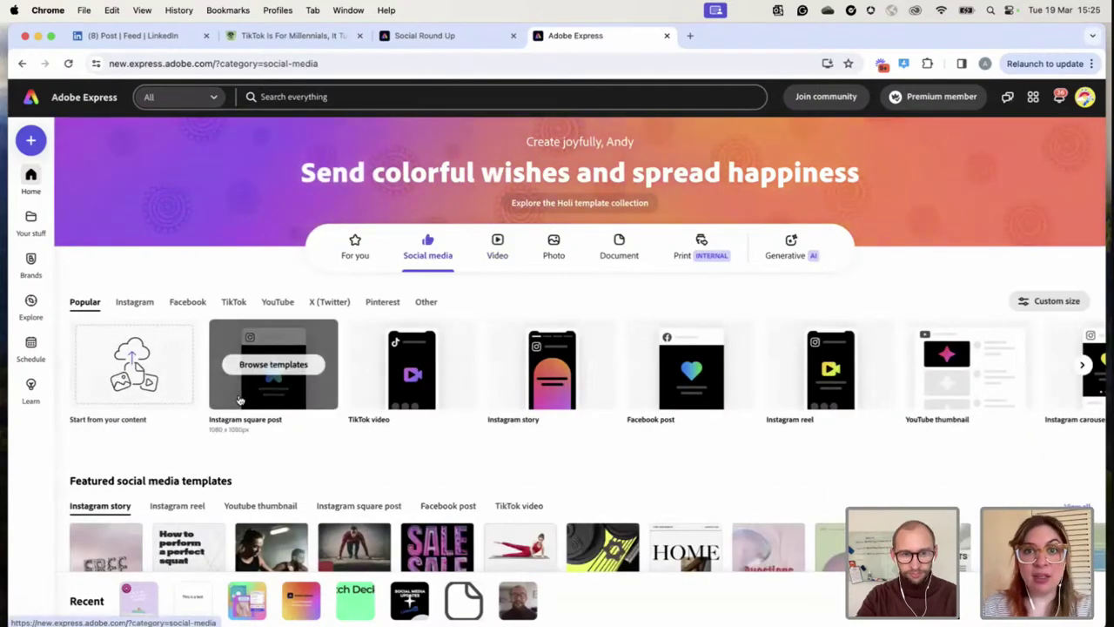
click(272, 376)
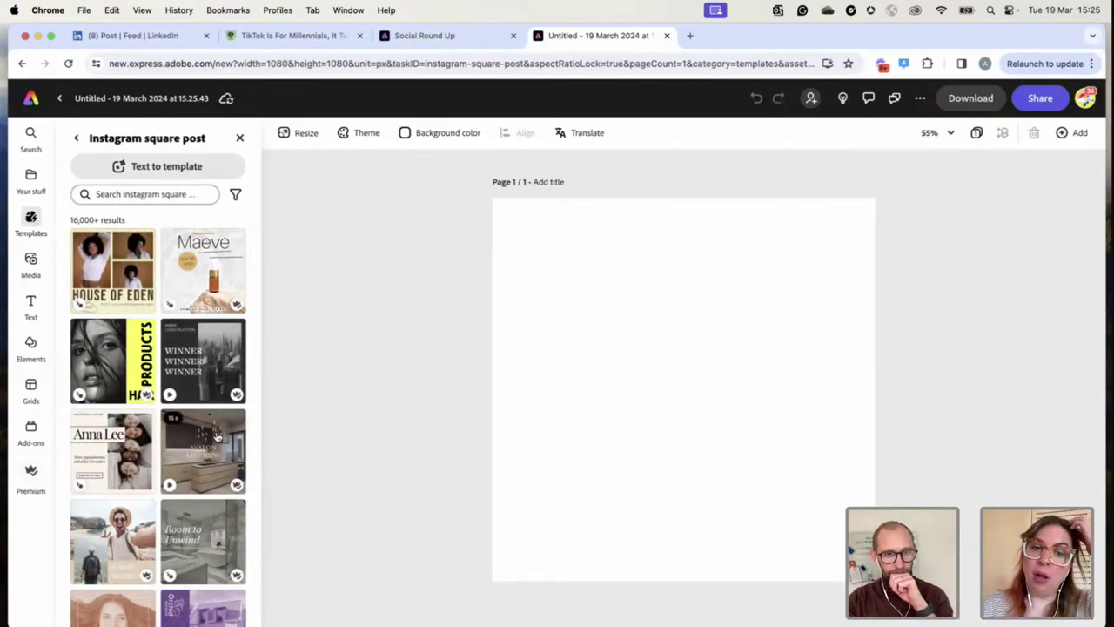
scroll(218, 437, down, 1)
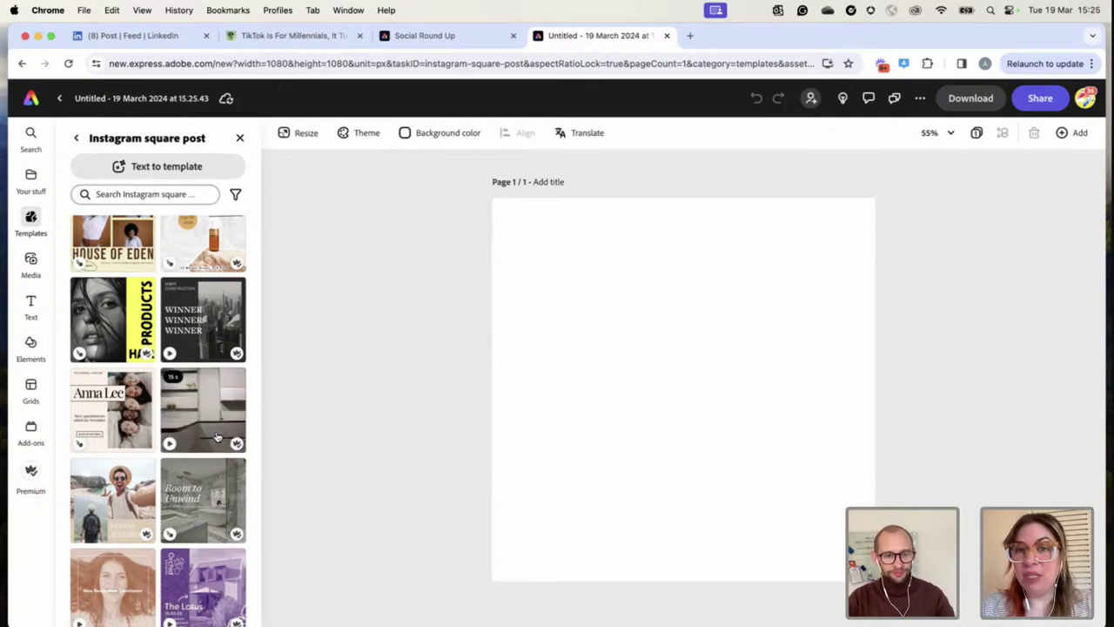
scroll(217, 436, down, 5)
scroll(217, 436, down, 5)
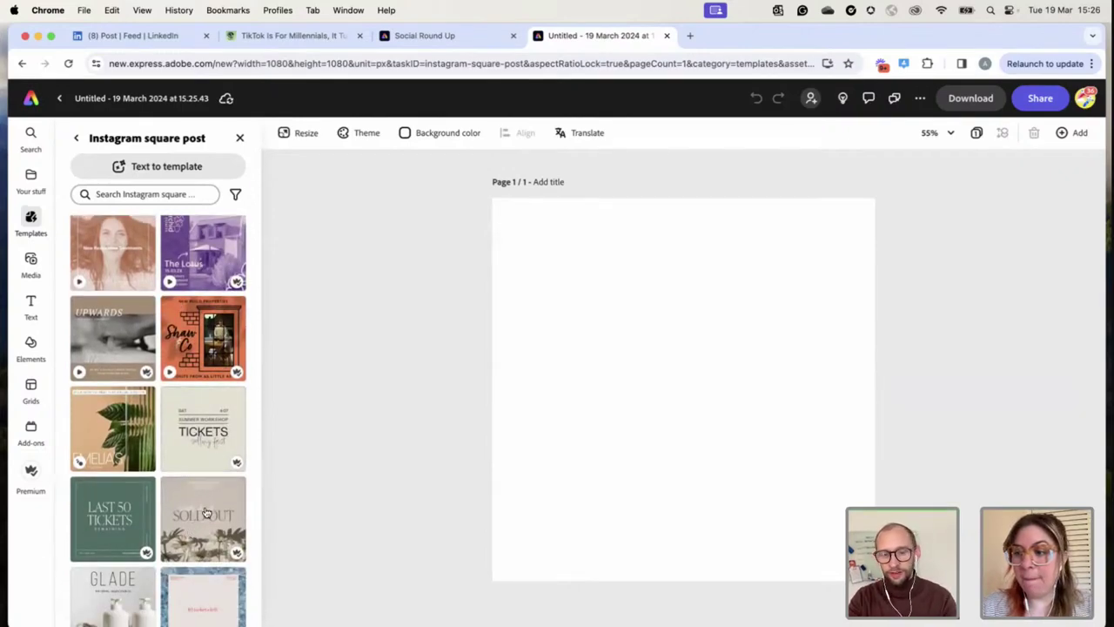
Apply the floristry 'tickets almost SOLD OUT' template to the square post
click(205, 512)
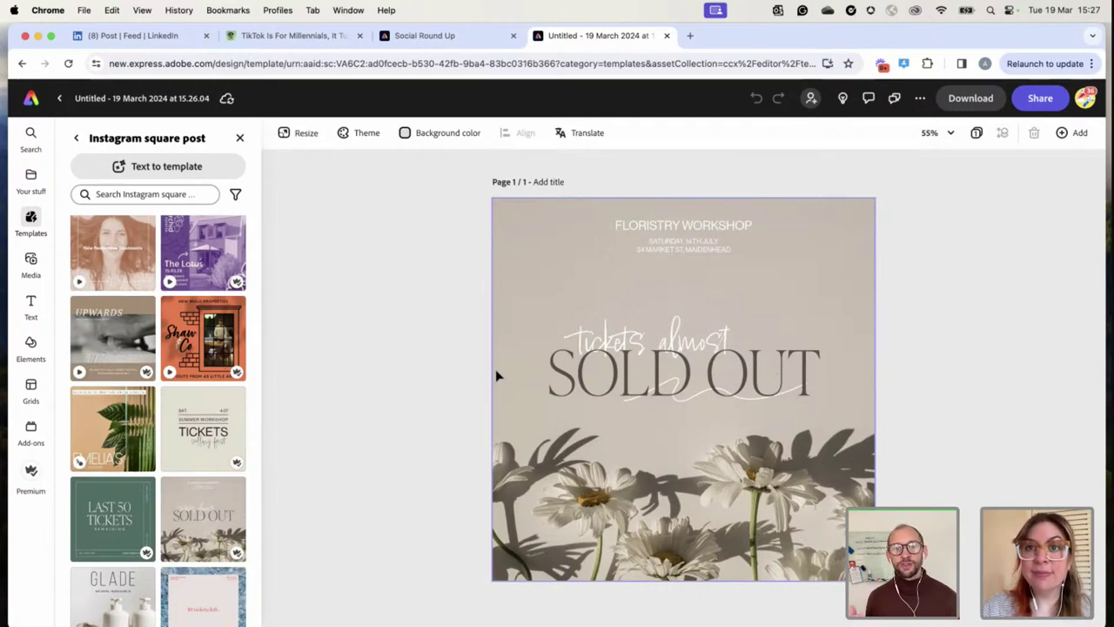
Resize the design to TikTok video, then revert it to Instagram square post
click(297, 135)
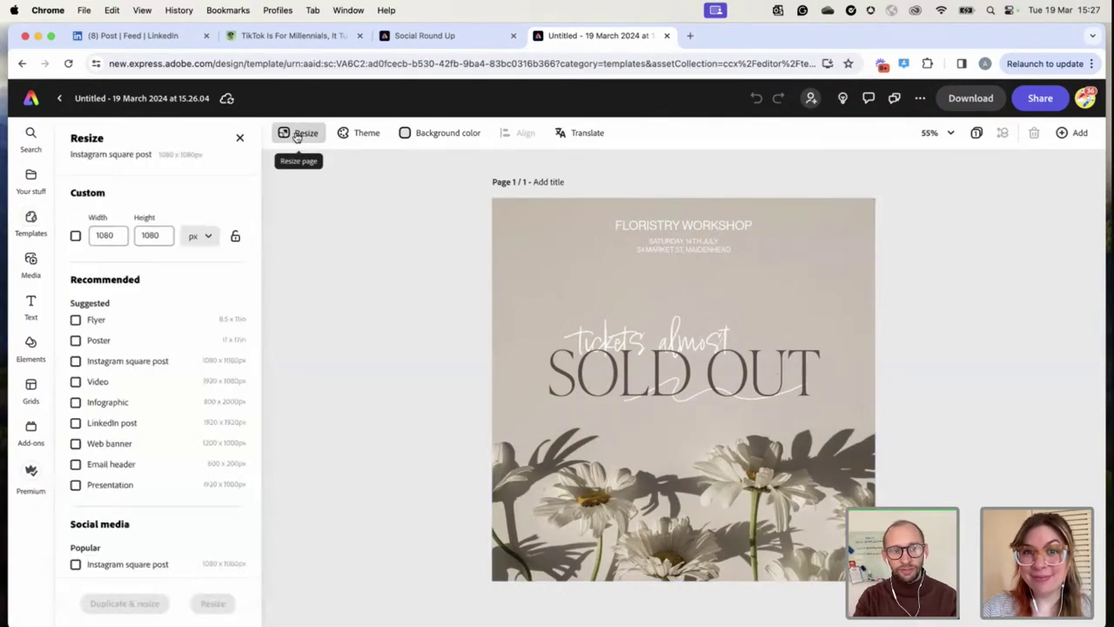
scroll(136, 424, down, 1)
scroll(137, 424, down, 4)
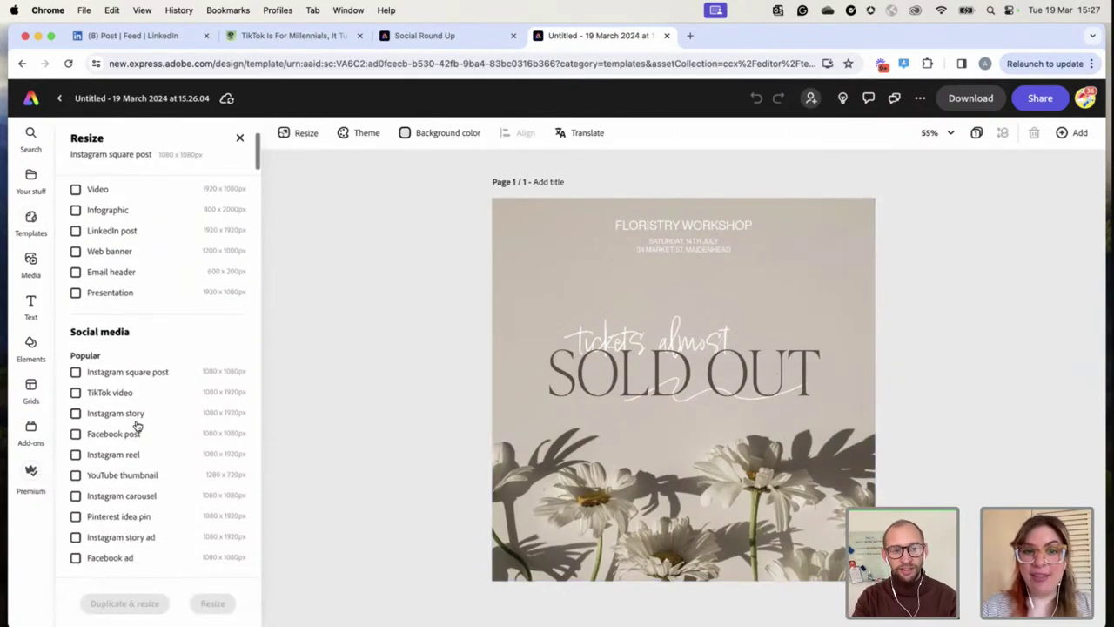
click(76, 392)
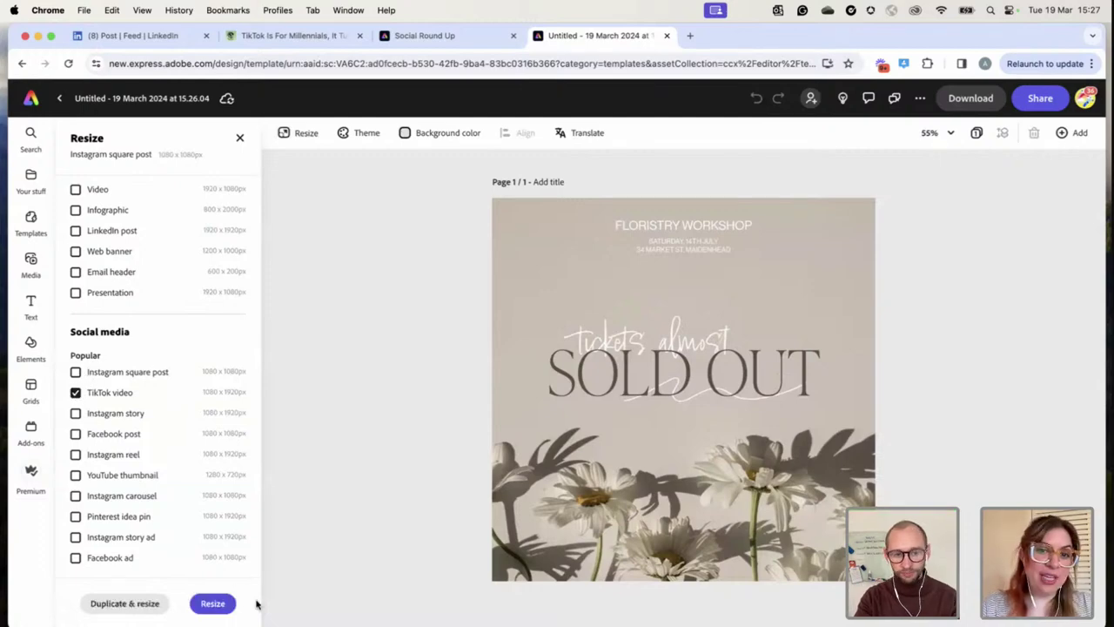
click(217, 605)
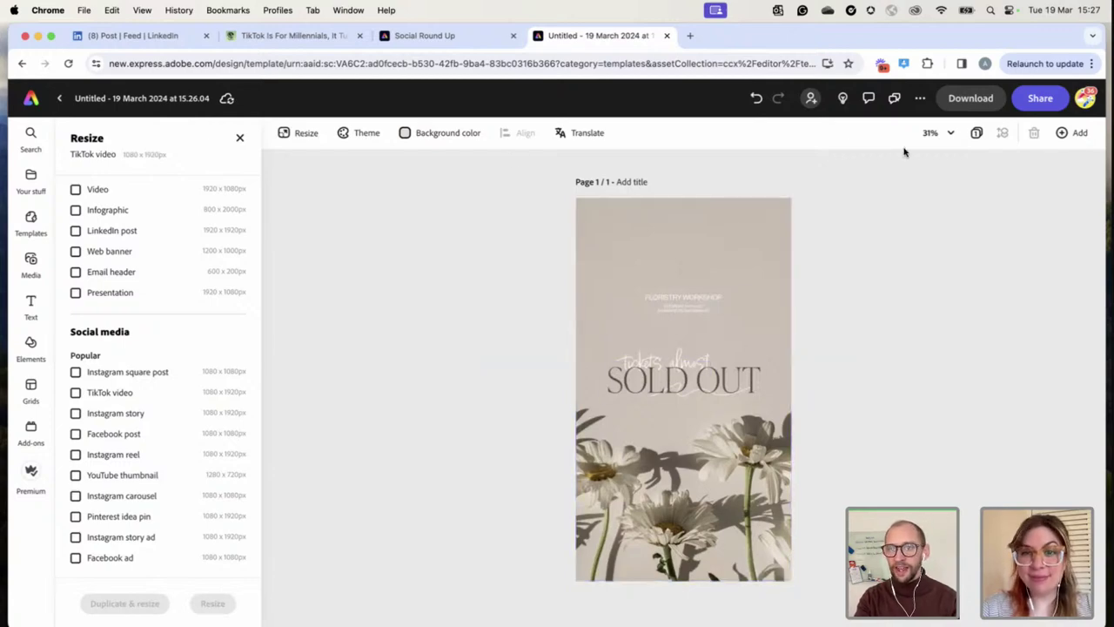
scroll(131, 401, up, 5)
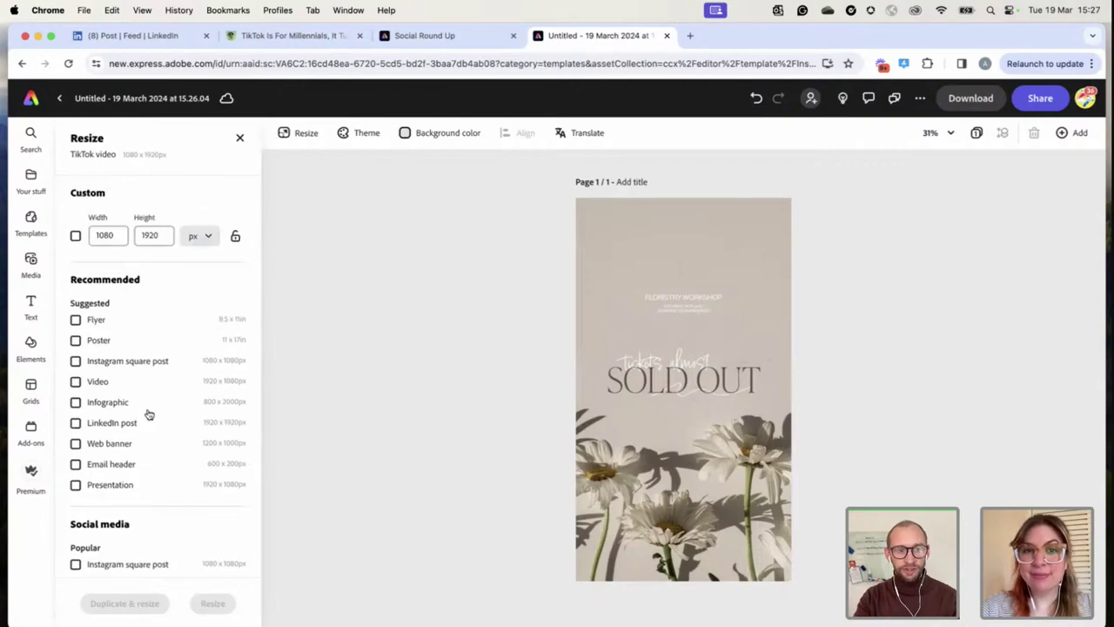
click(93, 364)
click(213, 603)
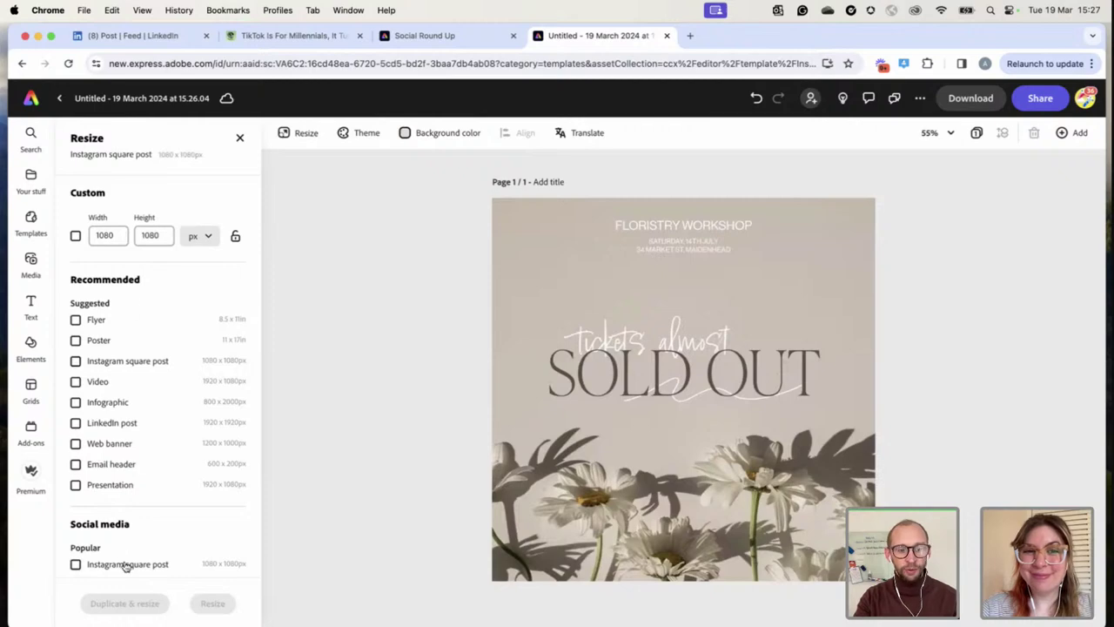
Duplicate and resize to a 1080 x 1920 TikTok video as a second page
scroll(92, 318, down, 5)
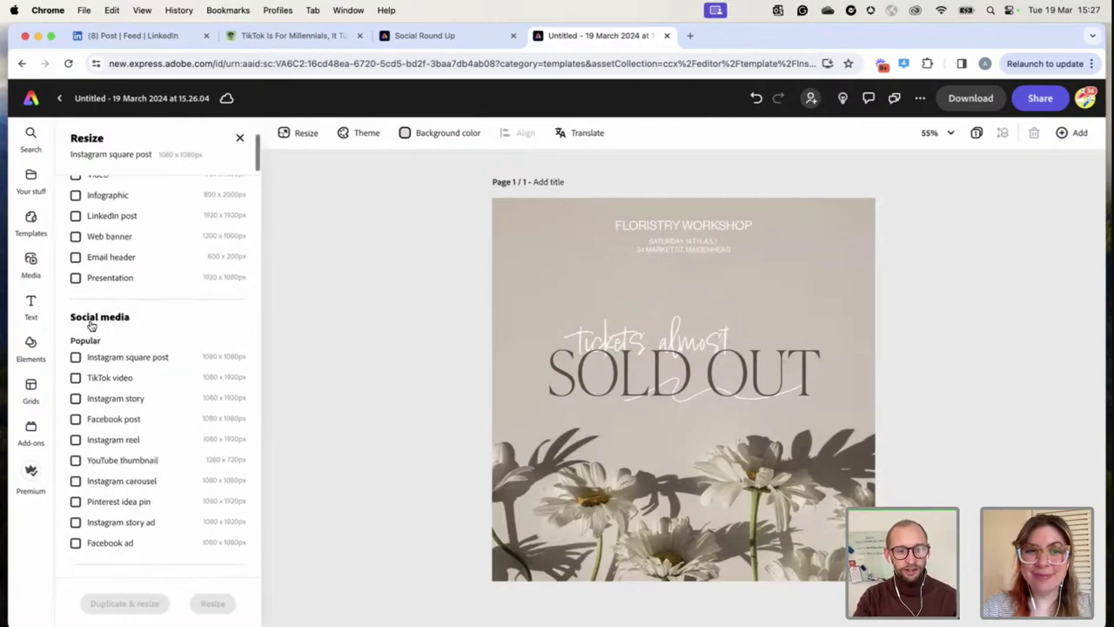
click(76, 364)
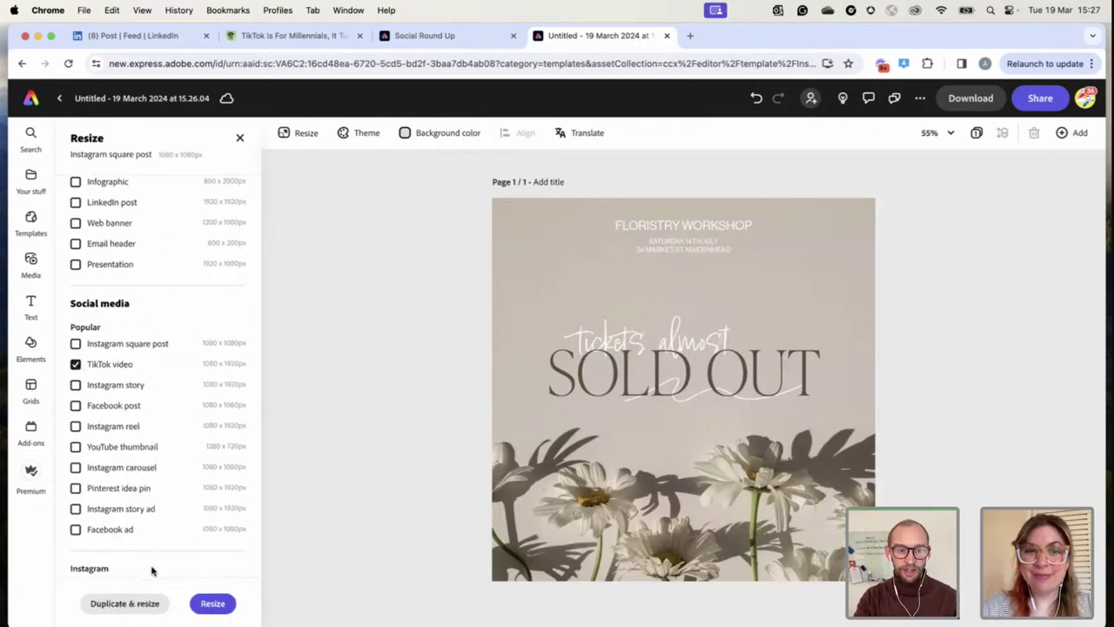
click(136, 603)
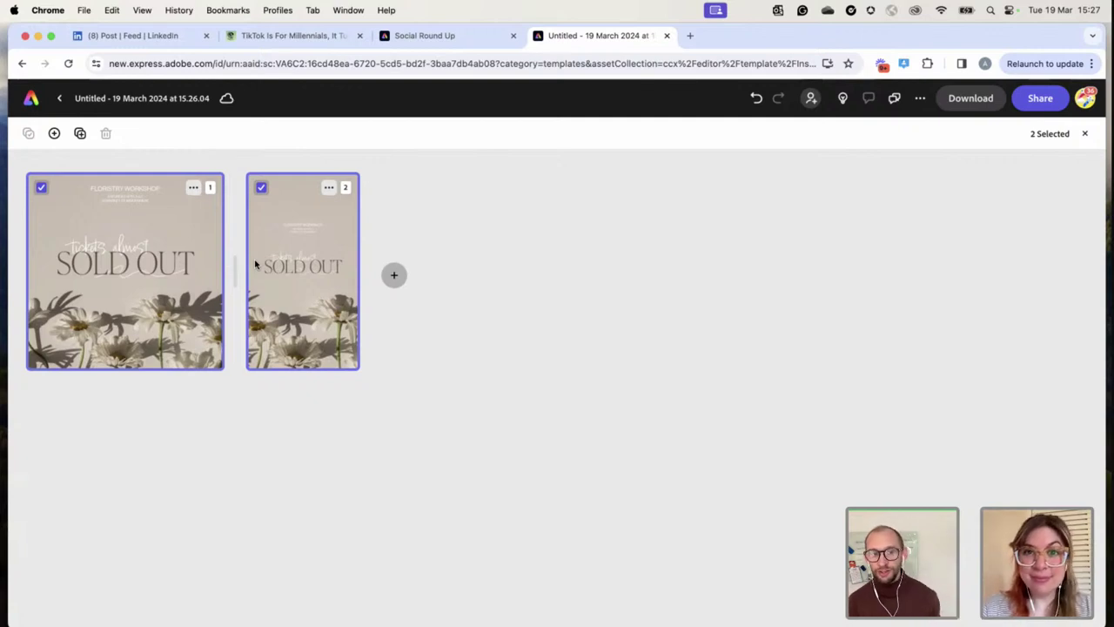
Uncheck page 2 so only the square page 1 stays selected
click(261, 188)
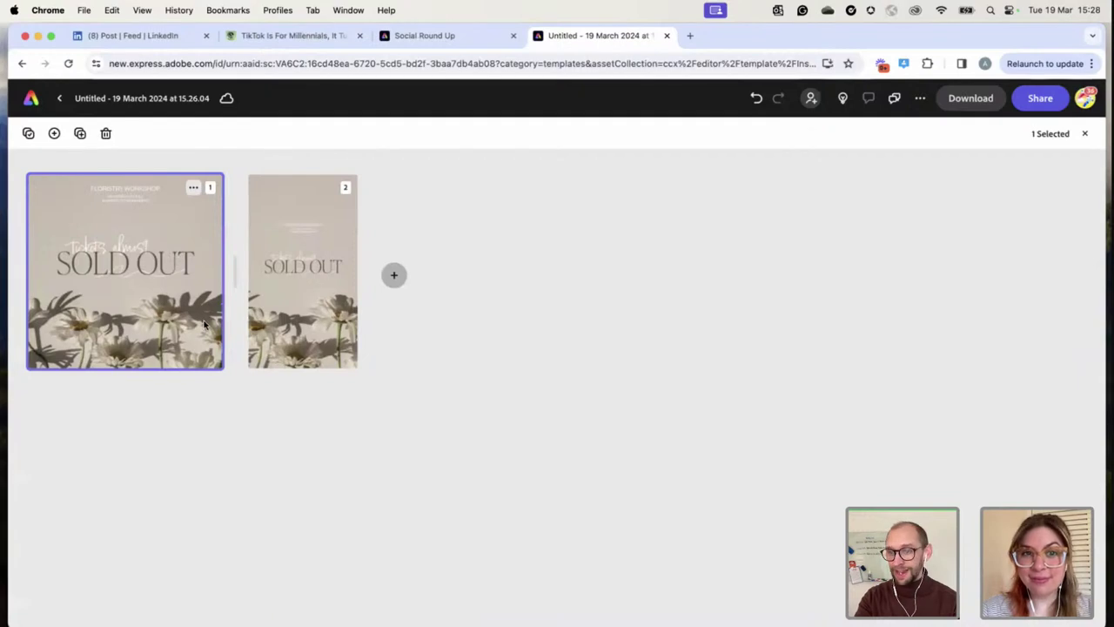
Open Share and get to the social media posting window for the square post
click(1040, 98)
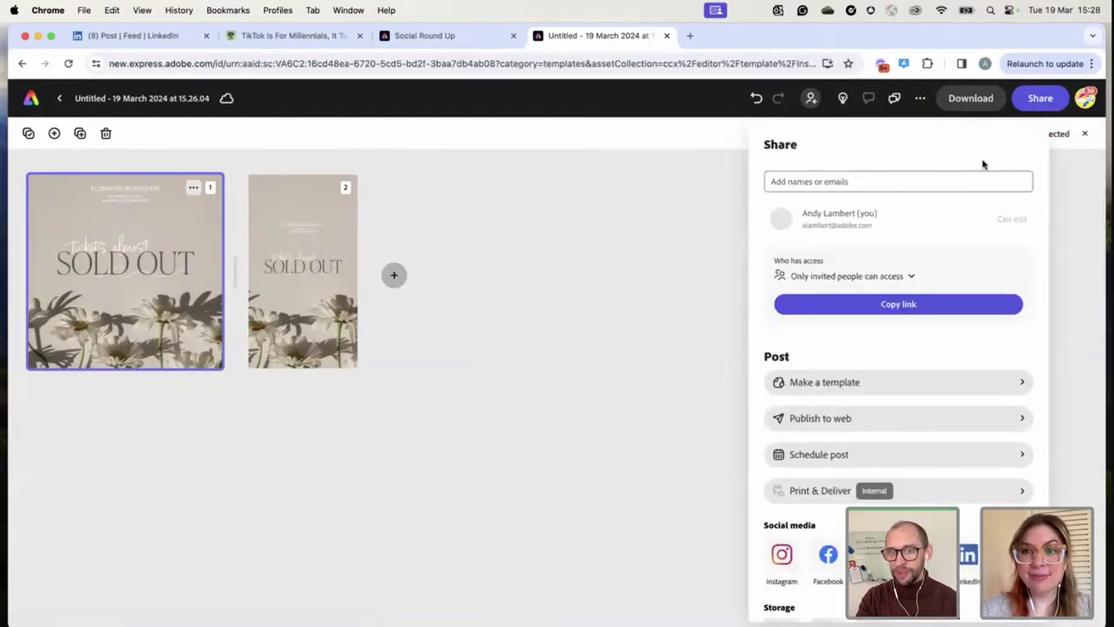
scroll(910, 288, down, 2)
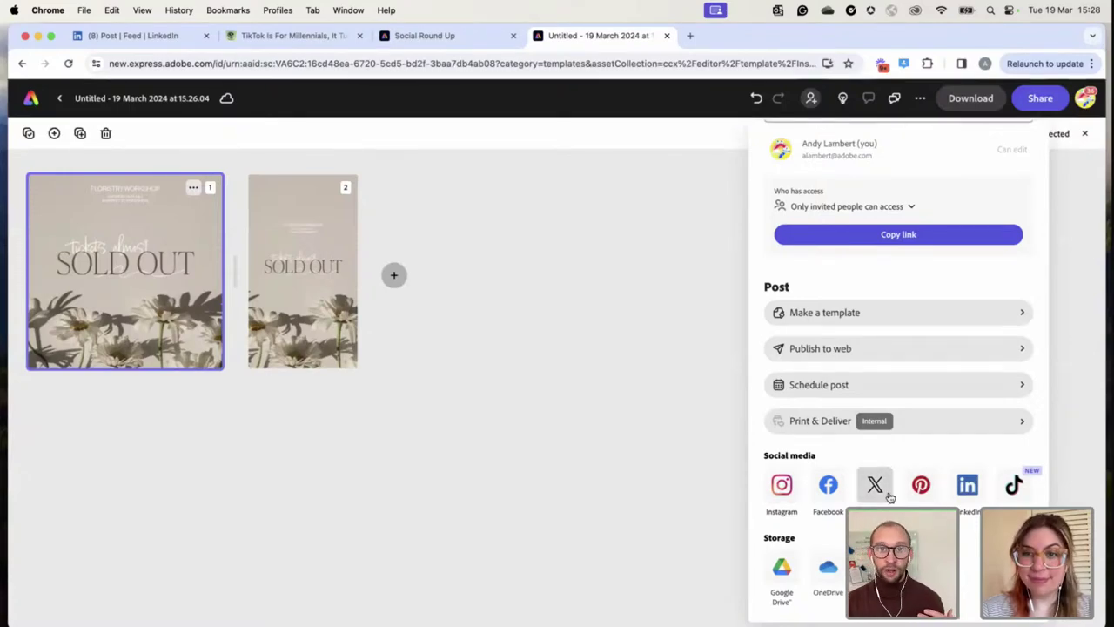
key(Escape)
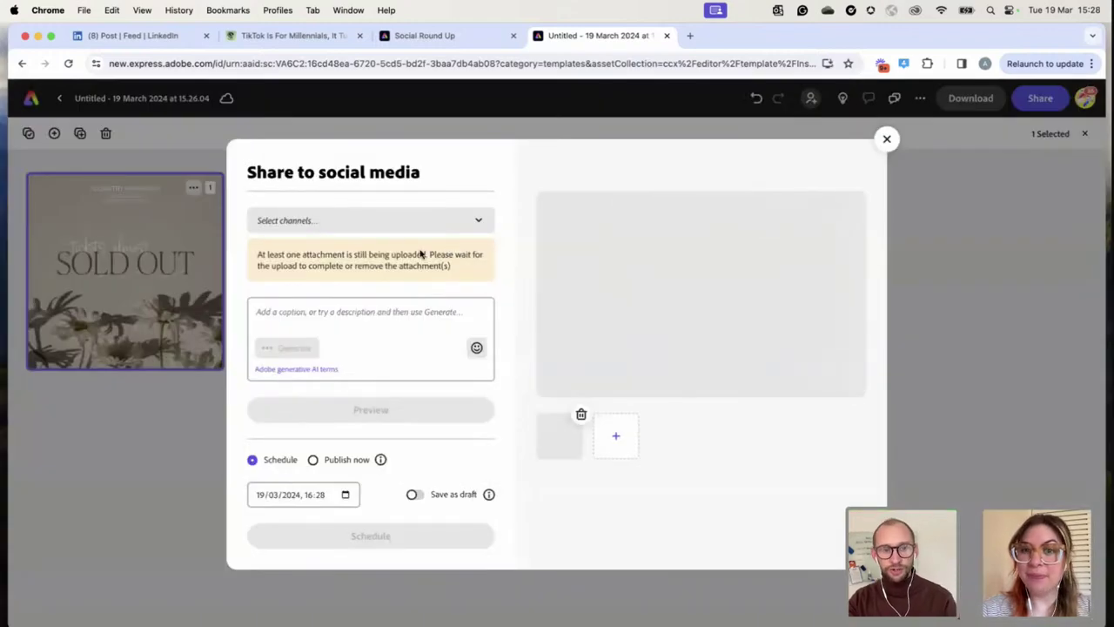
Enter 'New test' as the post caption and open the Select channels dropdown
click(304, 319)
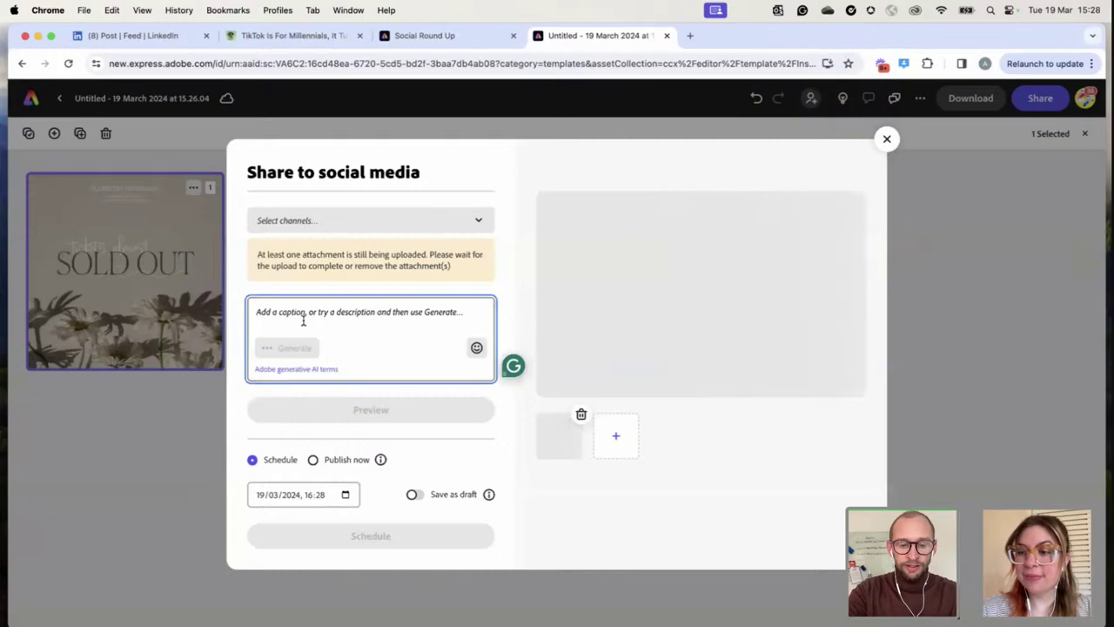
text(New test)
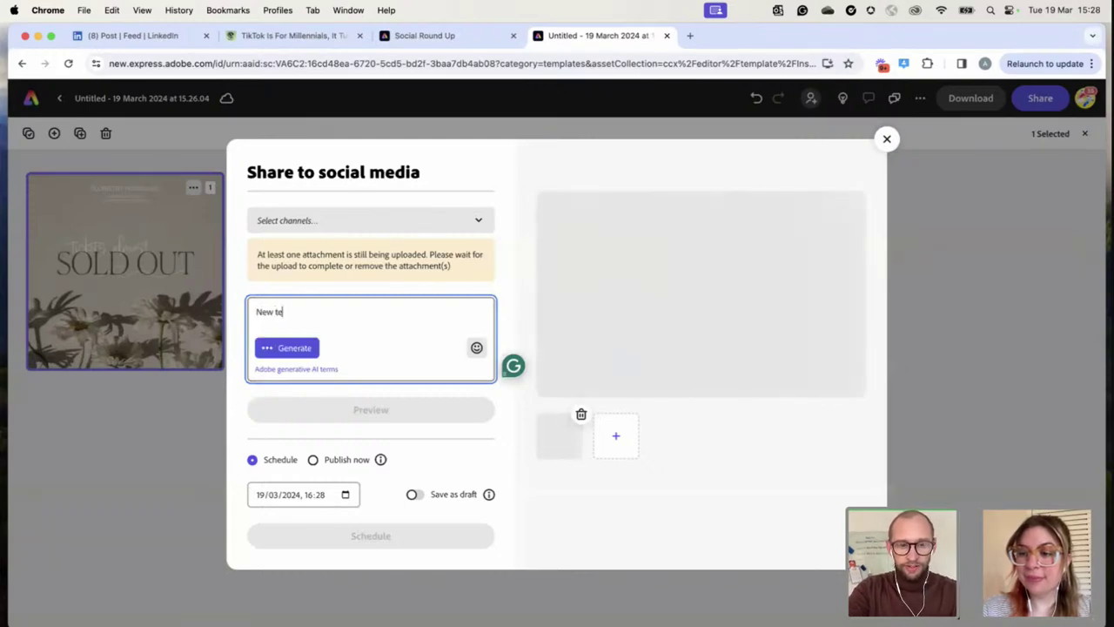
click(336, 228)
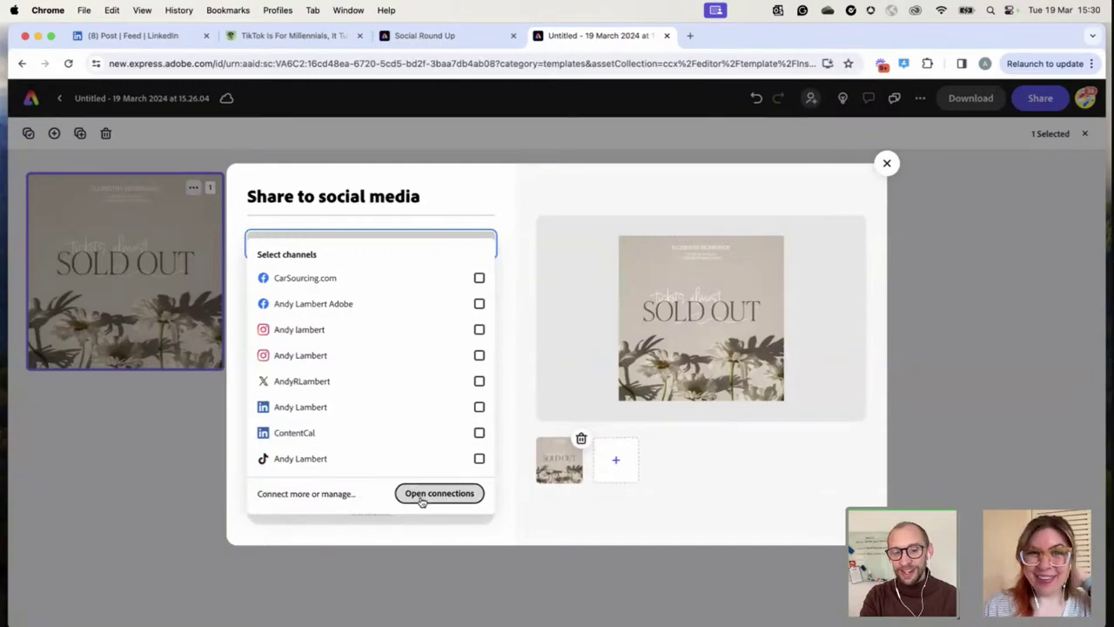
Open the social account Connections window and add a new Facebook entry
click(419, 497)
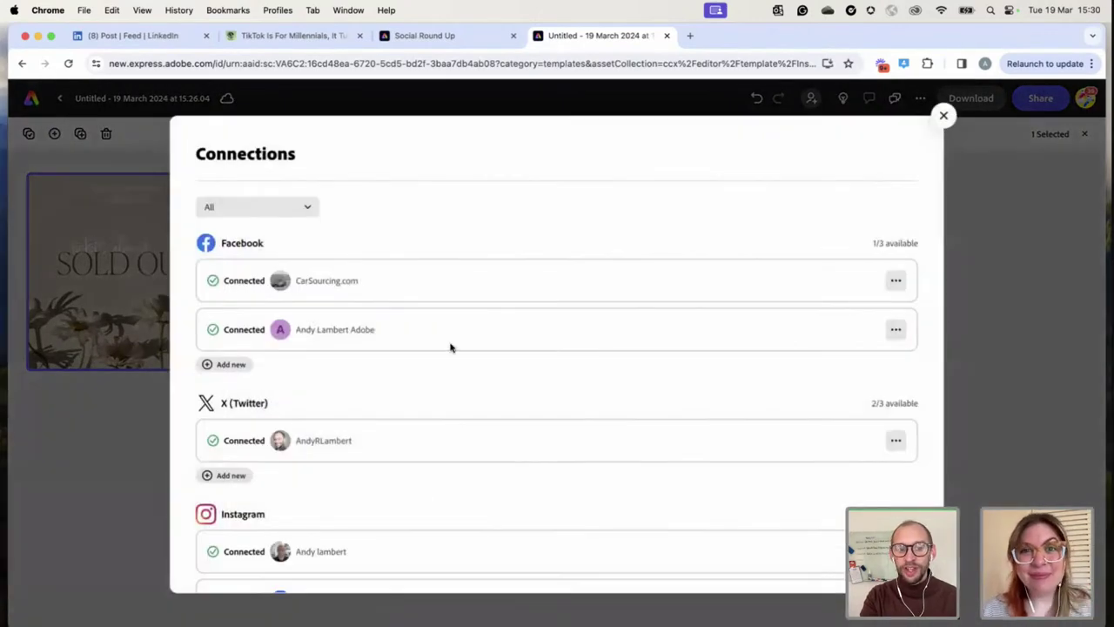
scroll(450, 345, down, 2)
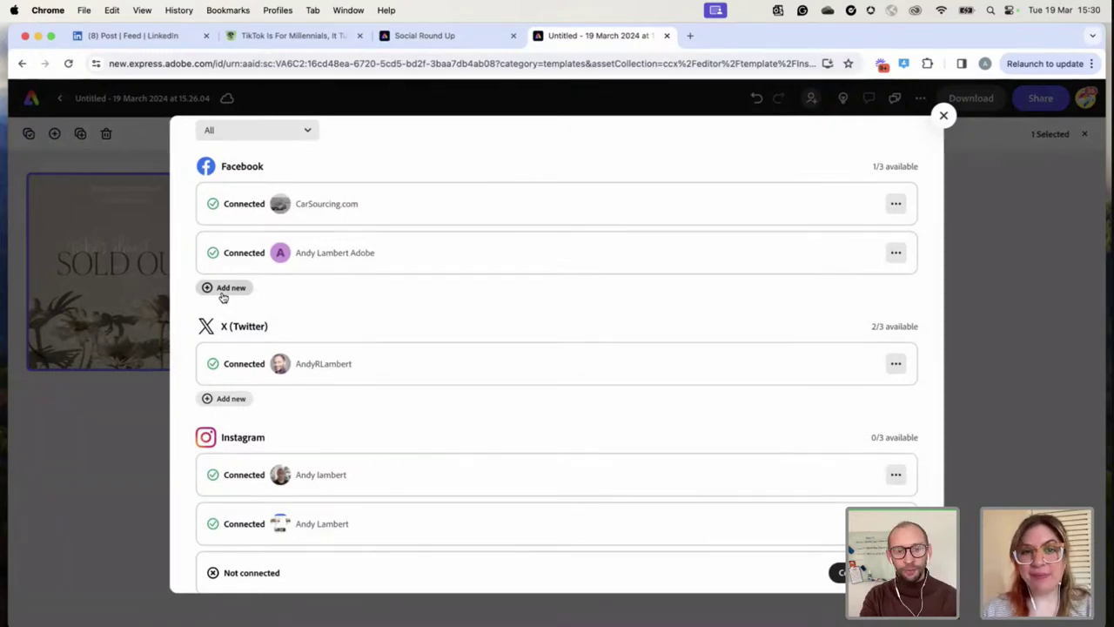
scroll(400, 319, up, 2)
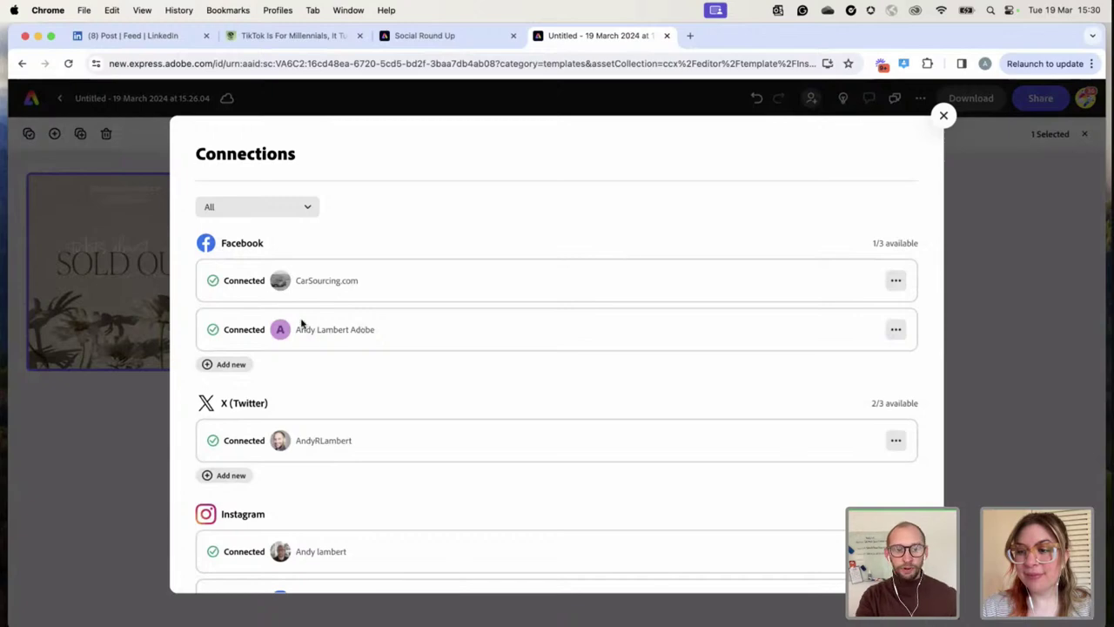
click(230, 365)
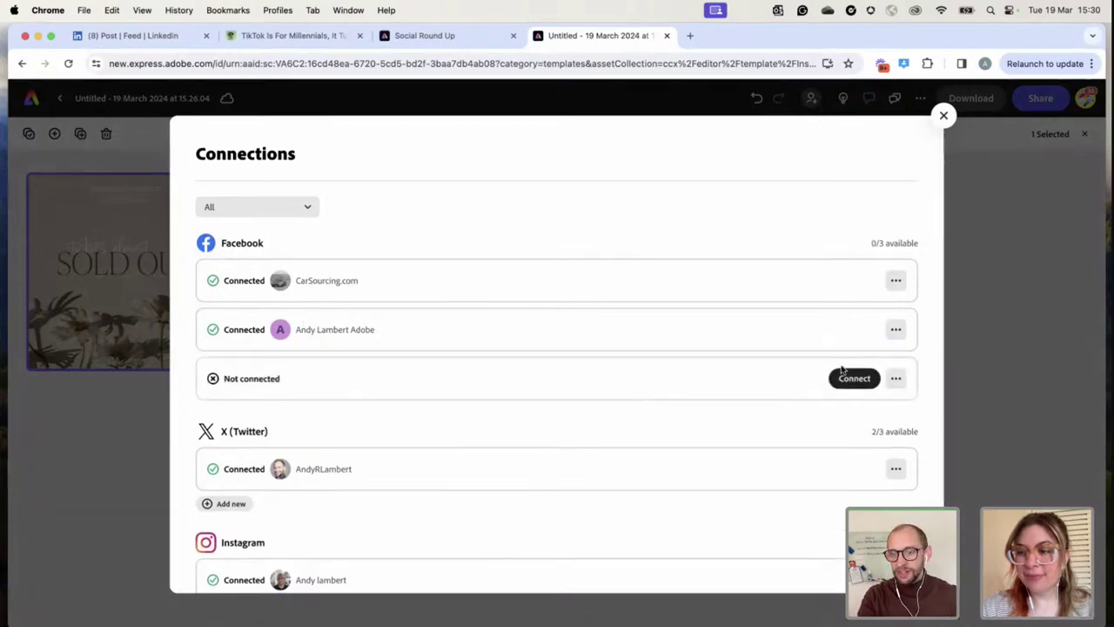
Authorise and connect a different test Facebook page, then return to Adobe Express
click(851, 377)
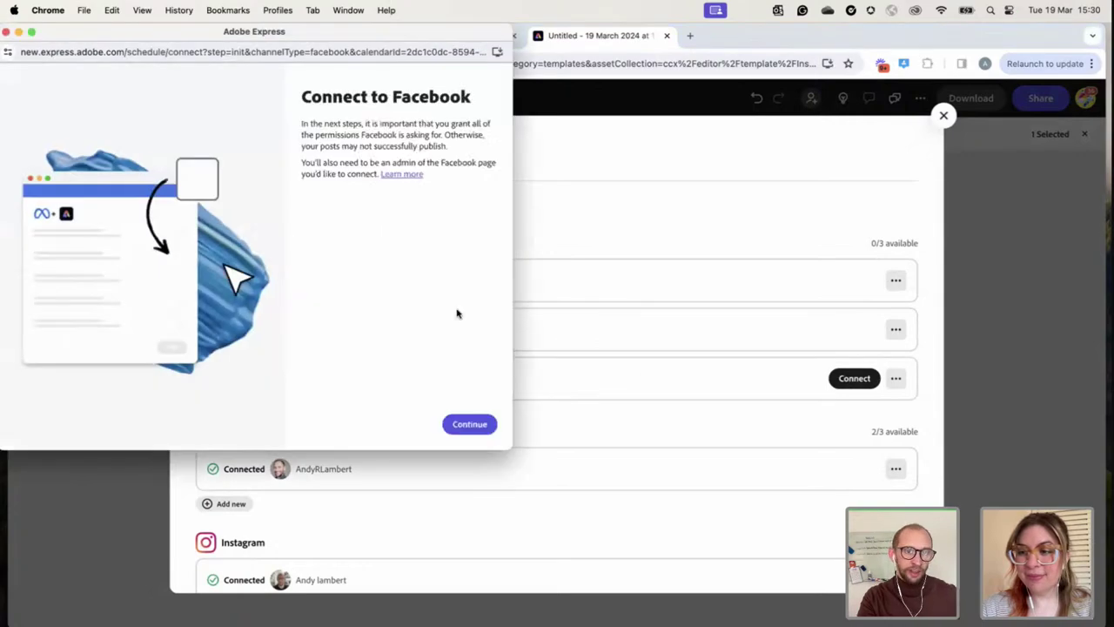
click(477, 426)
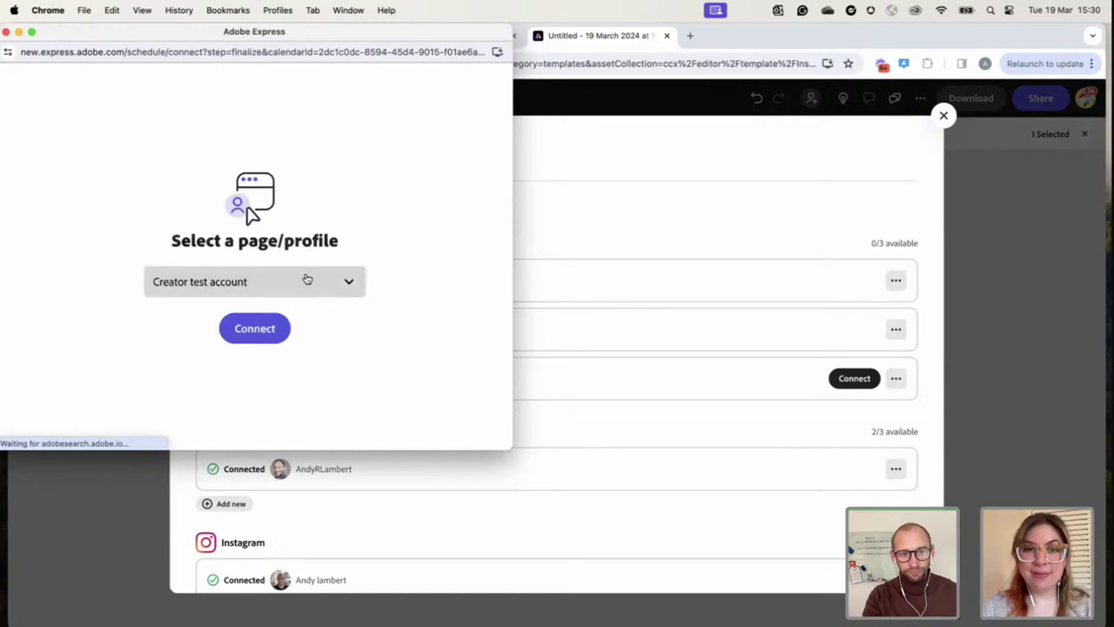
click(264, 281)
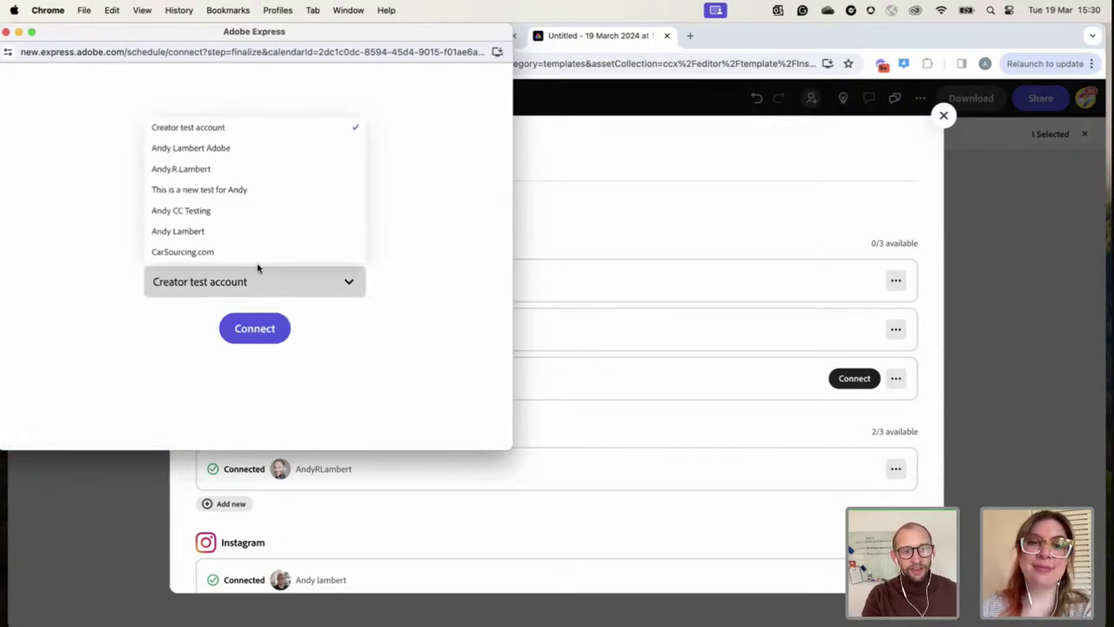
click(216, 190)
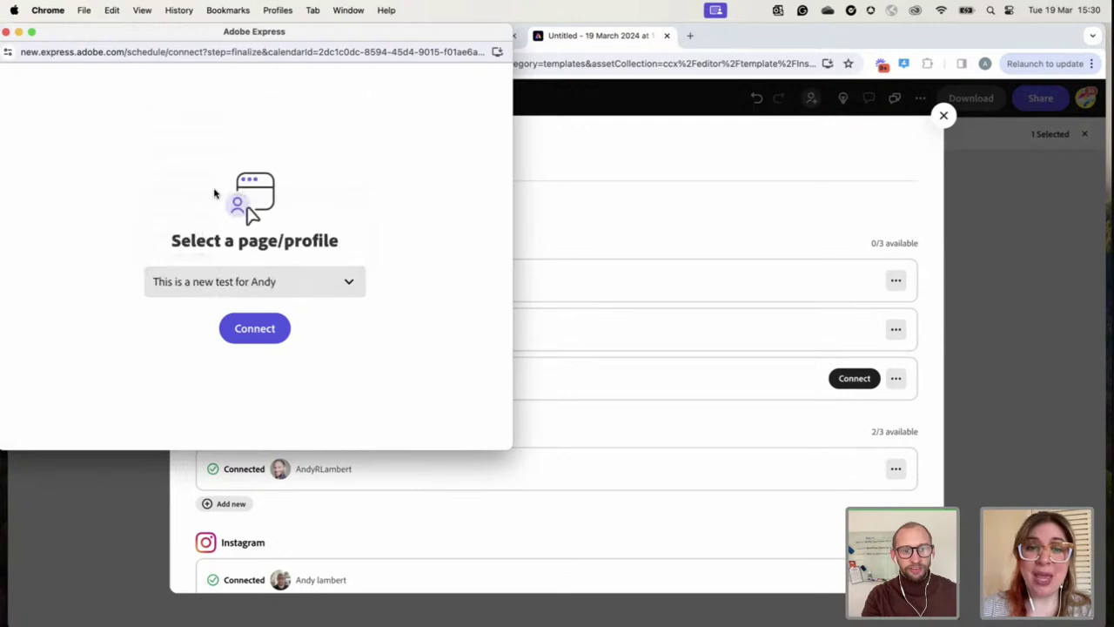
click(252, 326)
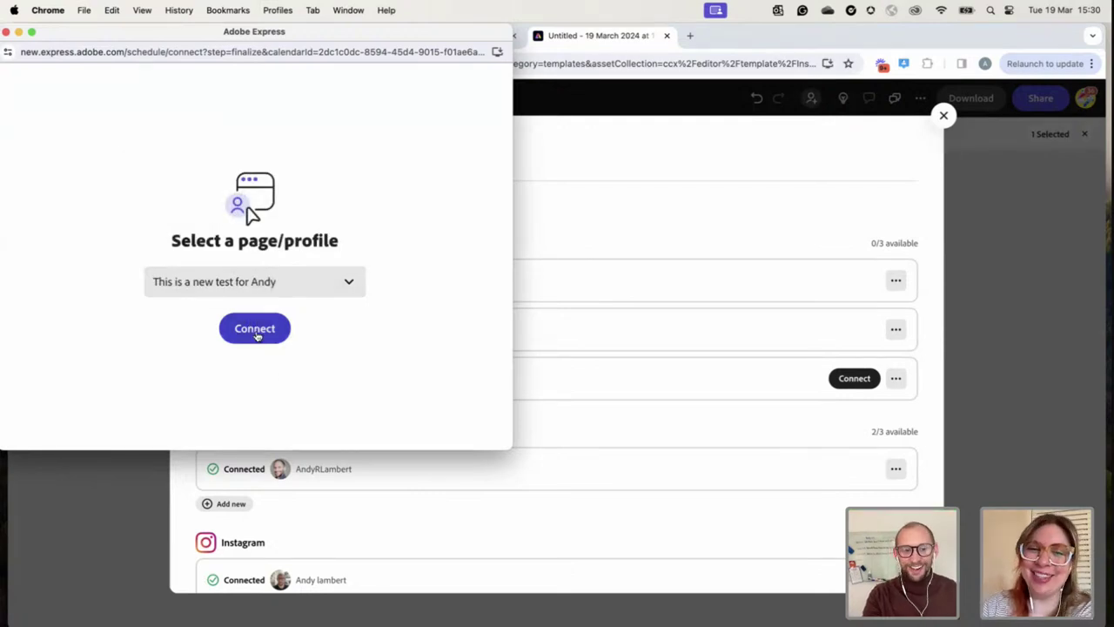
click(261, 324)
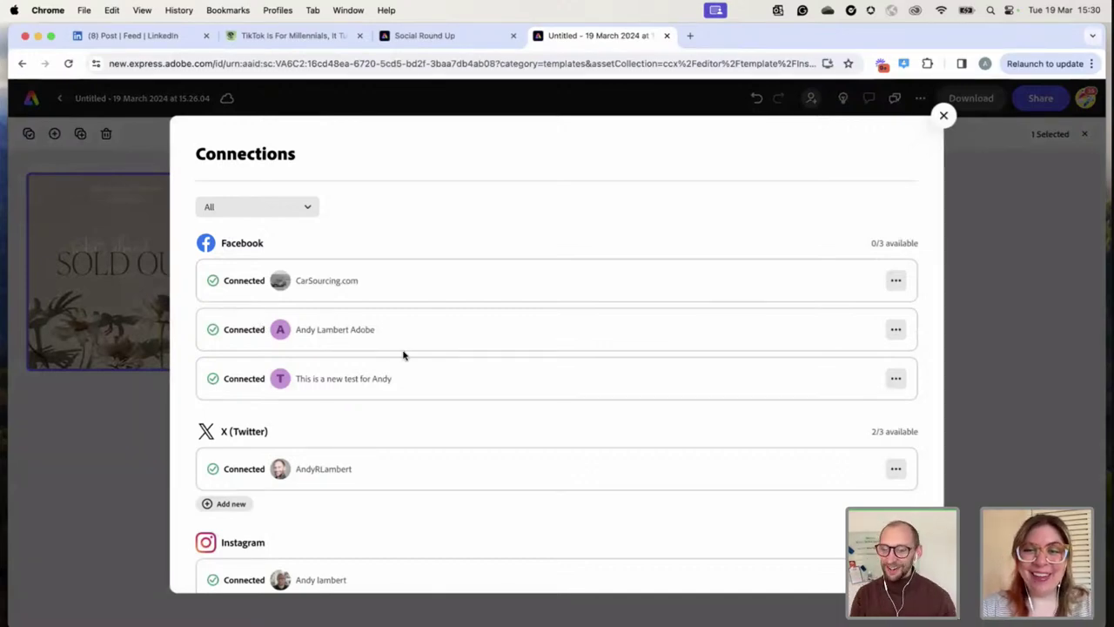
scroll(403, 355, down, 2)
scroll(402, 355, up, 2)
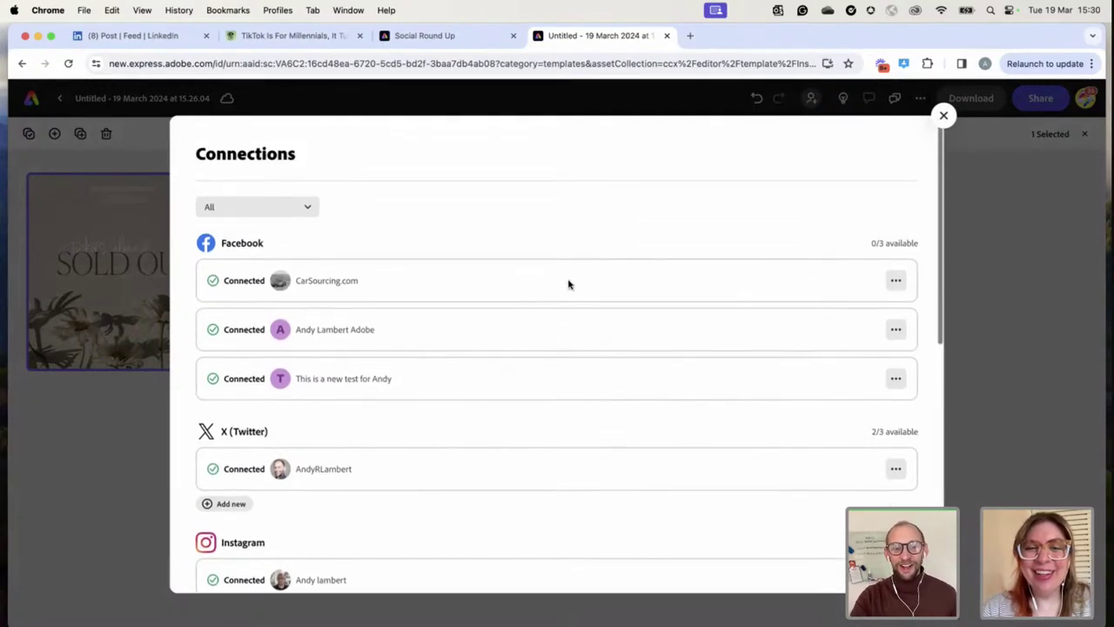
Pick CarSourcing.com, ContentCal and the first Instagram account as the post's channels
click(945, 116)
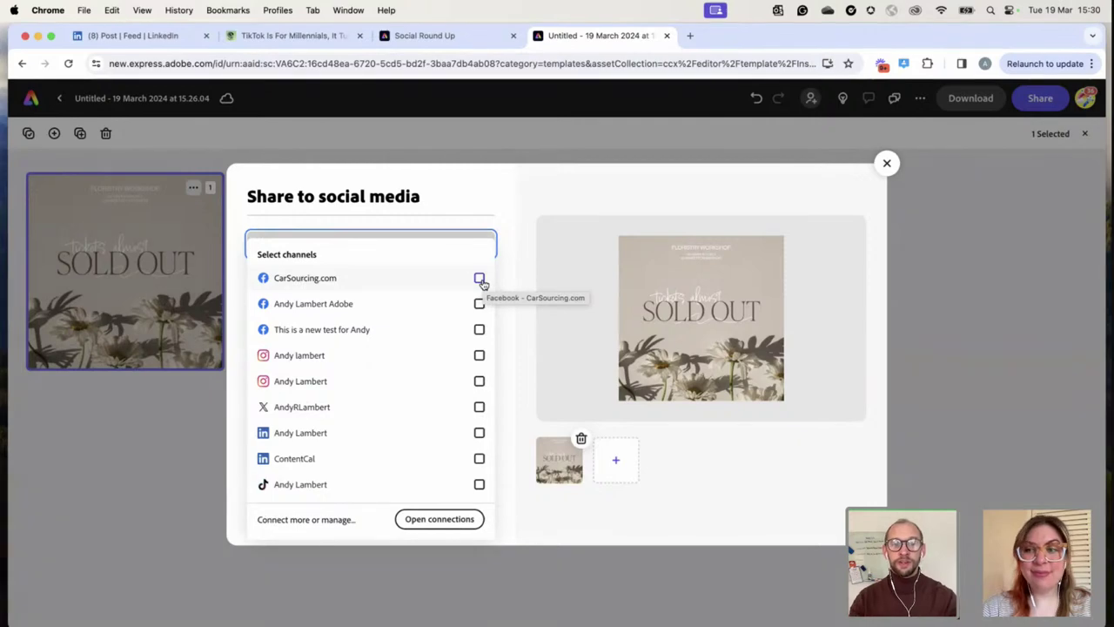
click(480, 278)
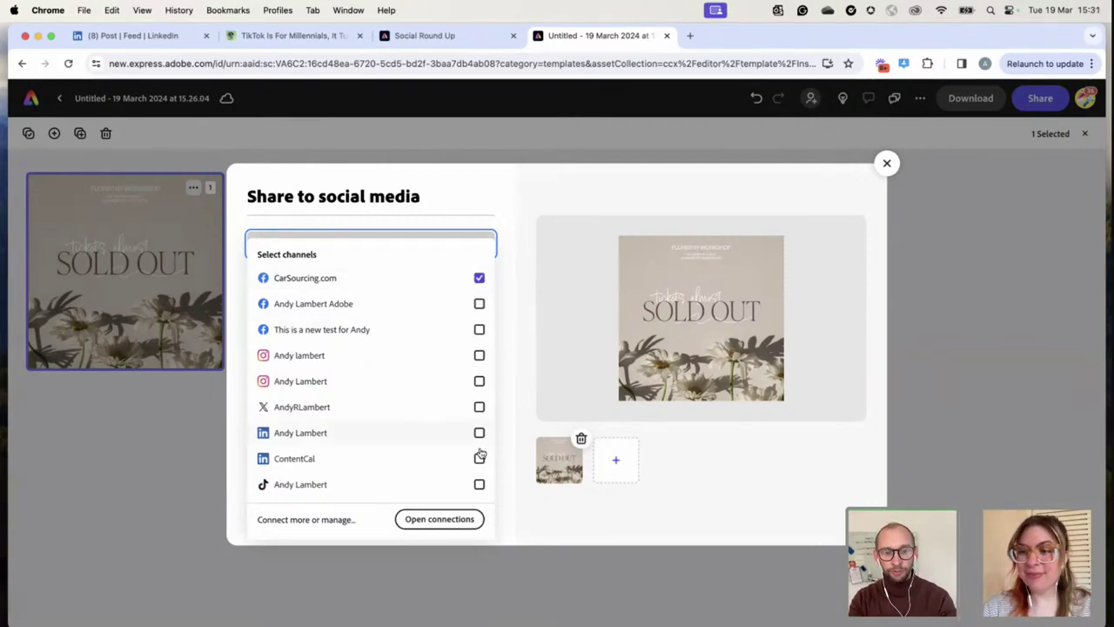
click(480, 457)
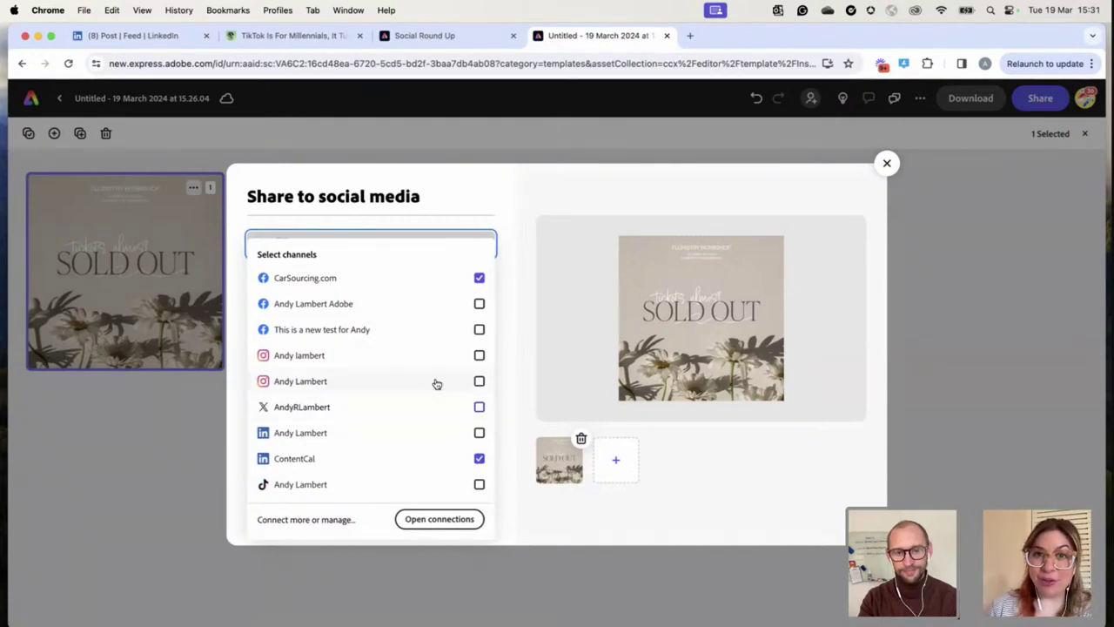
click(480, 355)
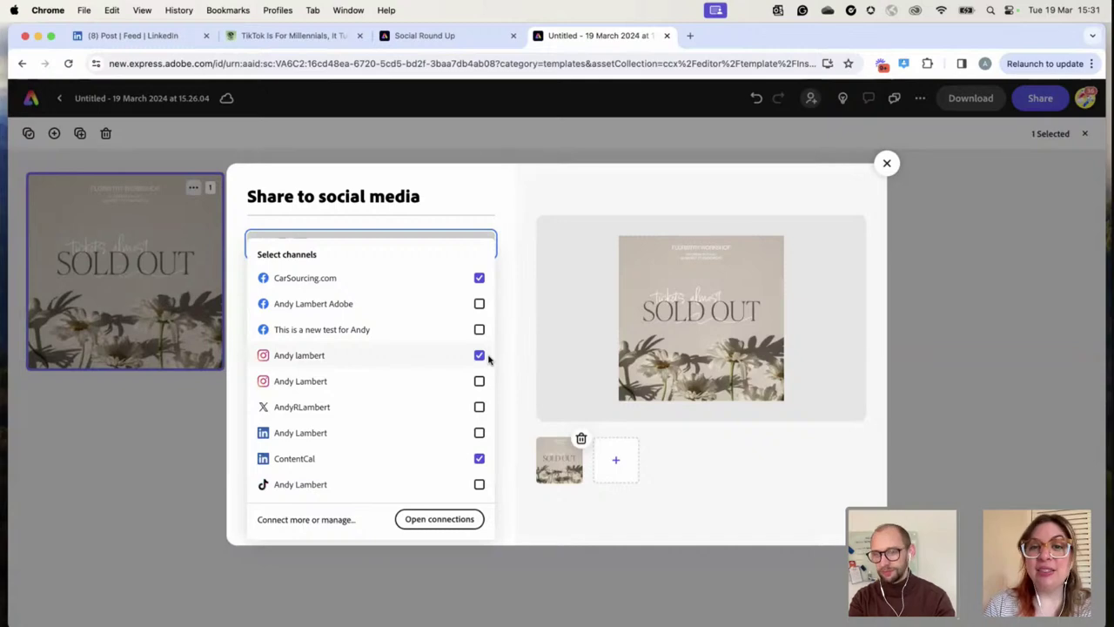
click(507, 369)
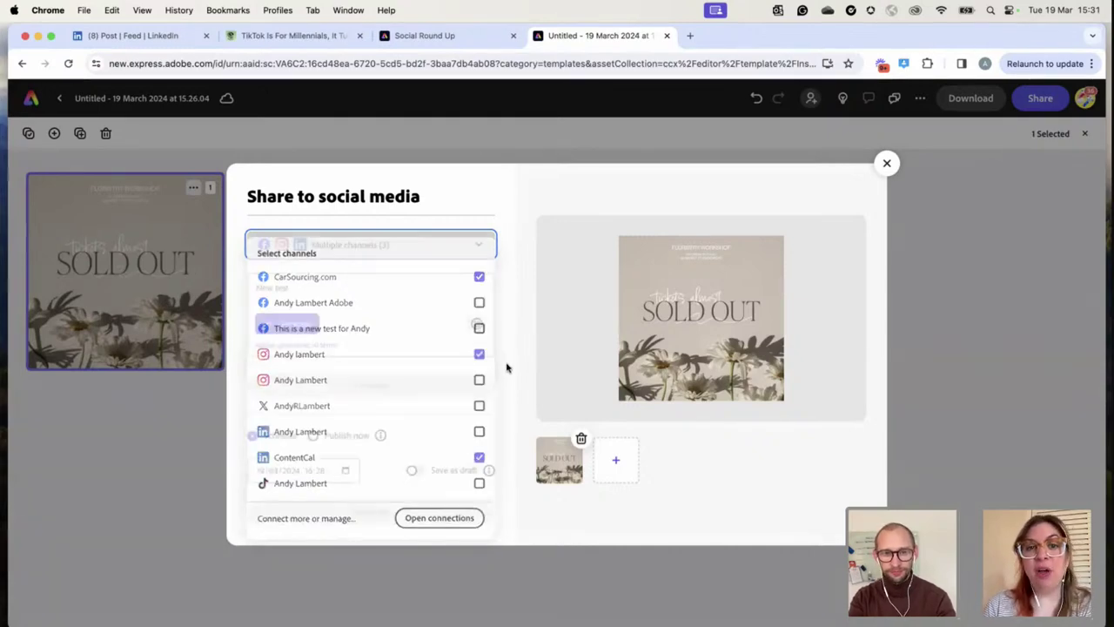
scroll(429, 402, down, 2)
scroll(430, 400, up, 2)
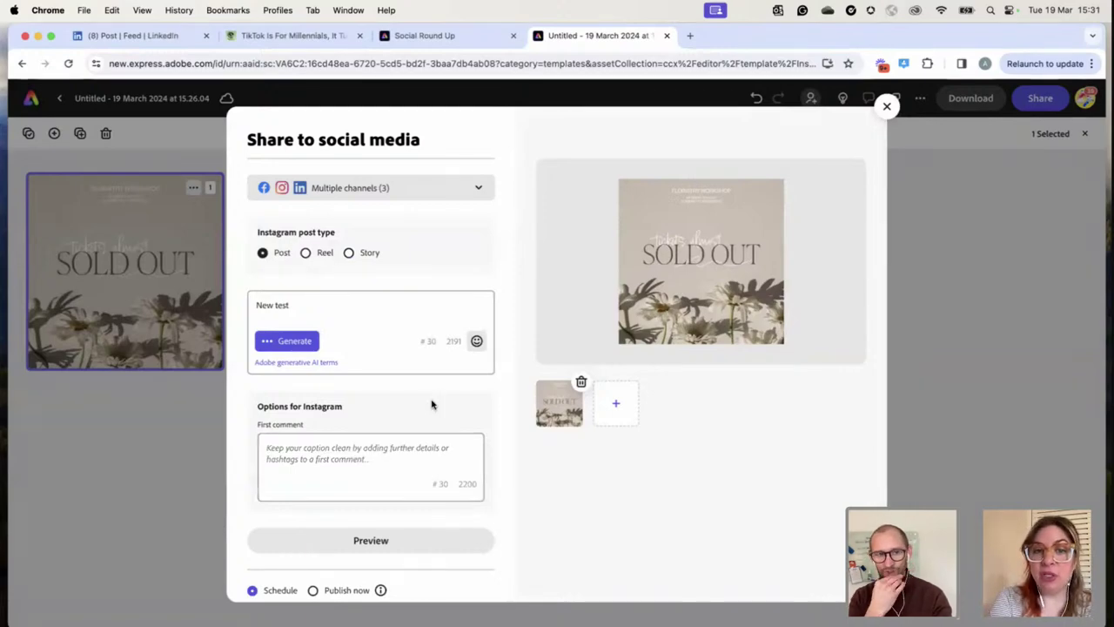
Replace the caption with 'This is a test of a square.' followed by a tagged Instagram handle
click(360, 331)
key(super+a)
text(This is a te)
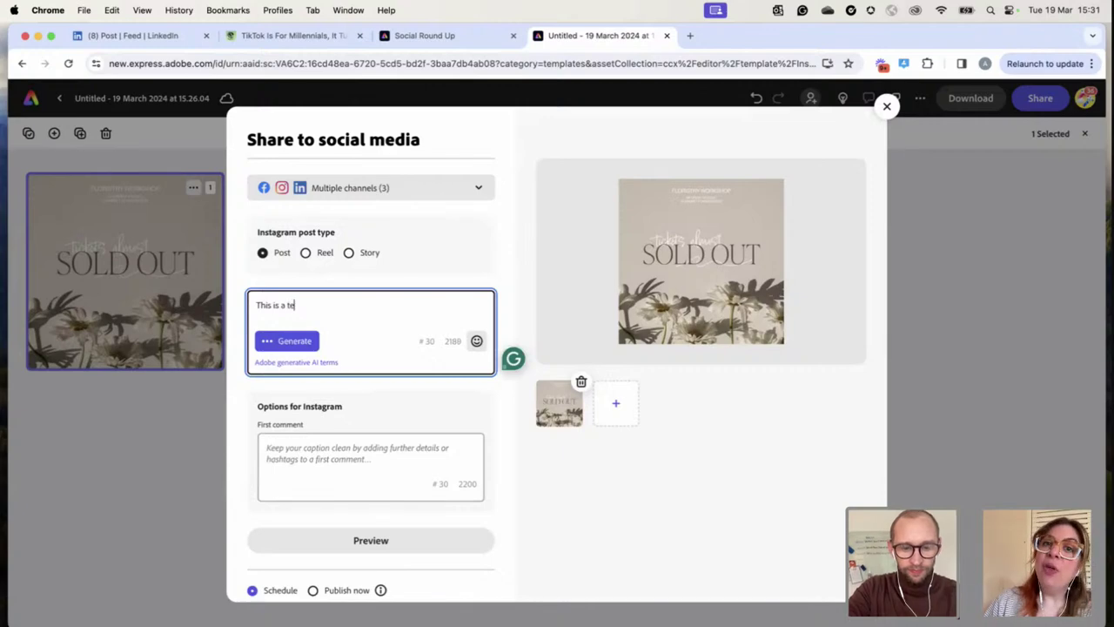
text(st of a )
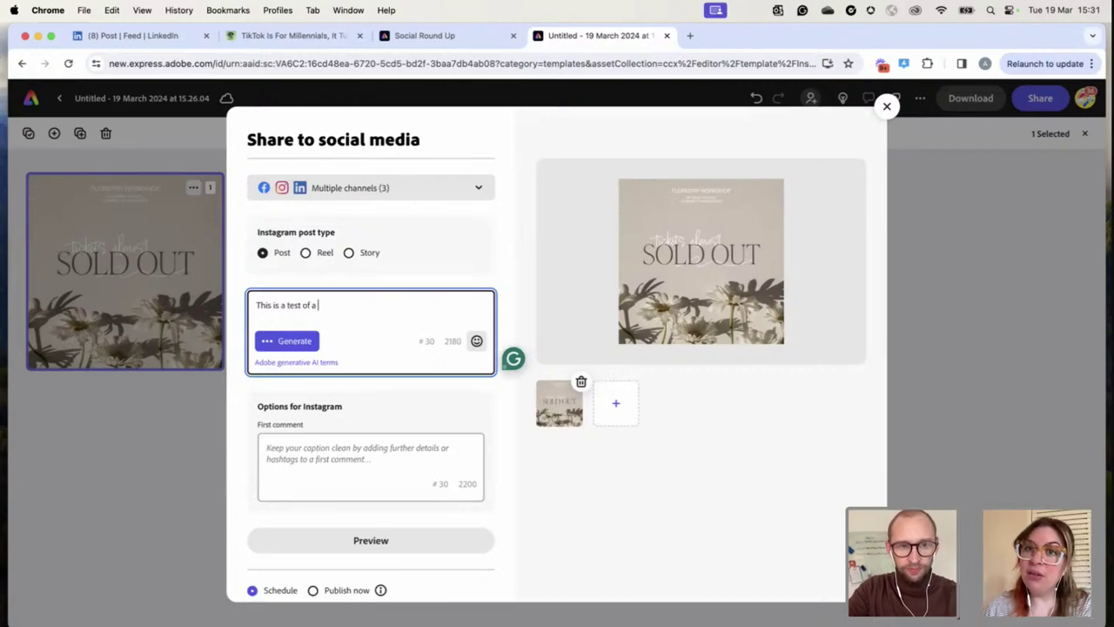
text(square )
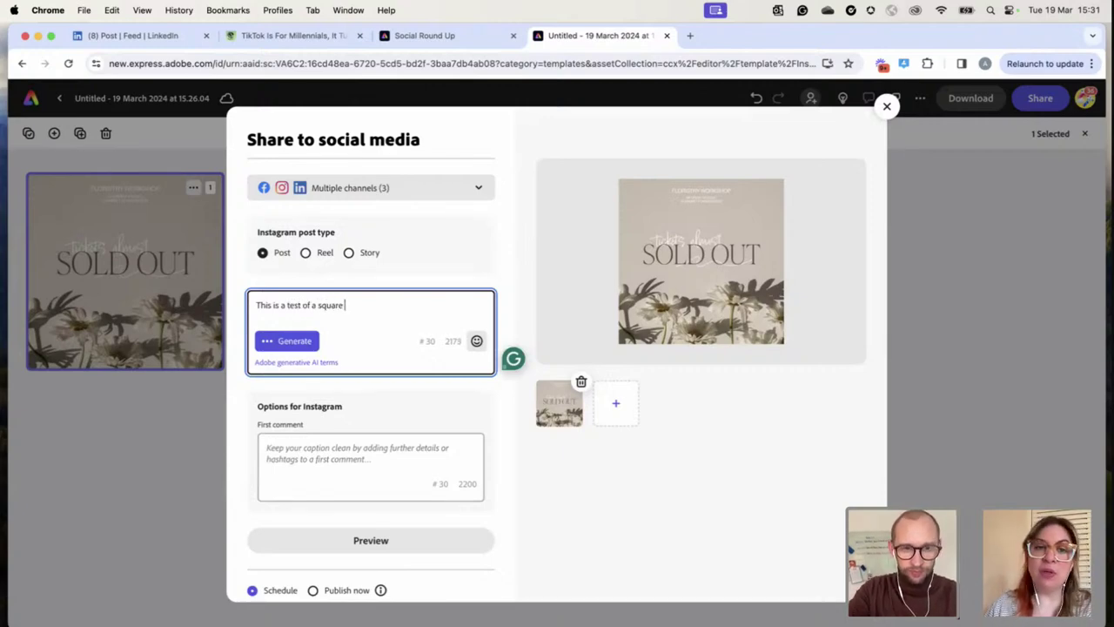
text(.)
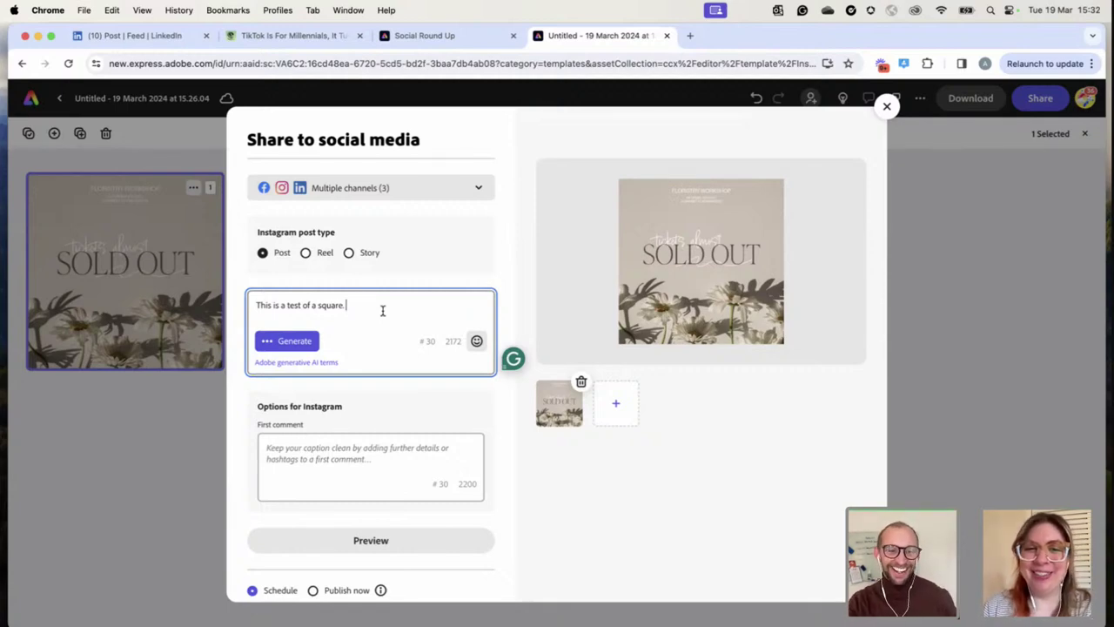
scroll(415, 328, down, 3)
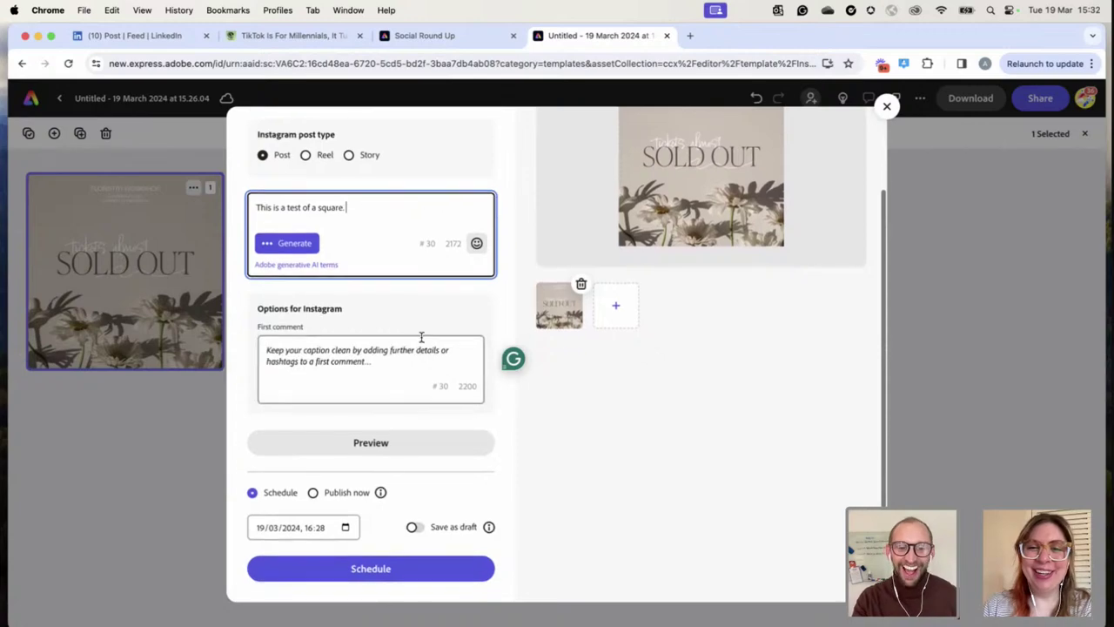
scroll(421, 337, up, 3)
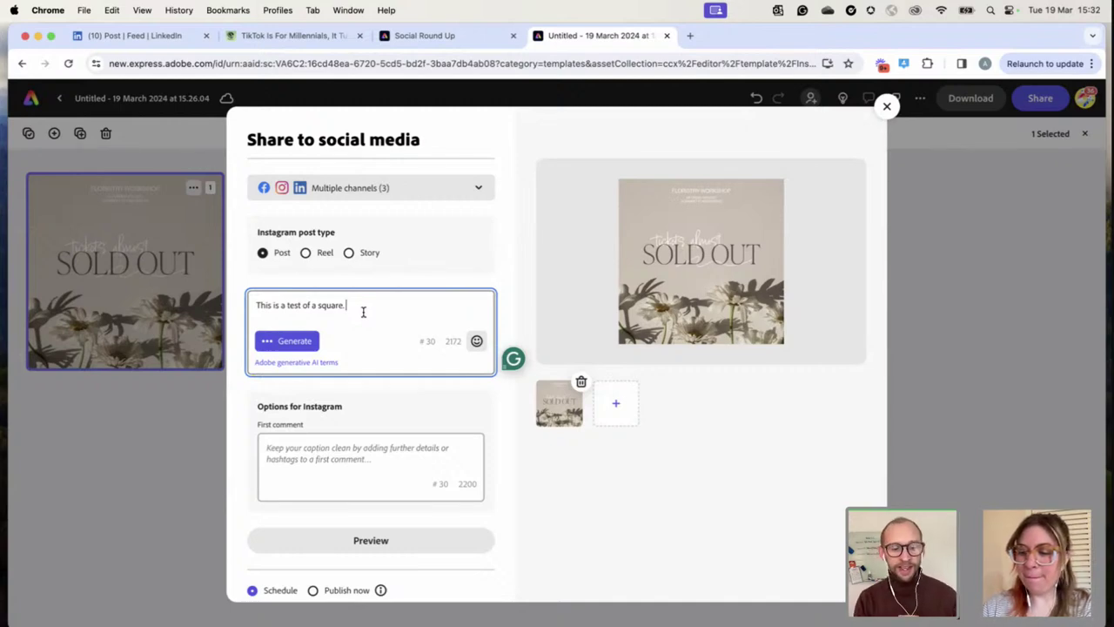
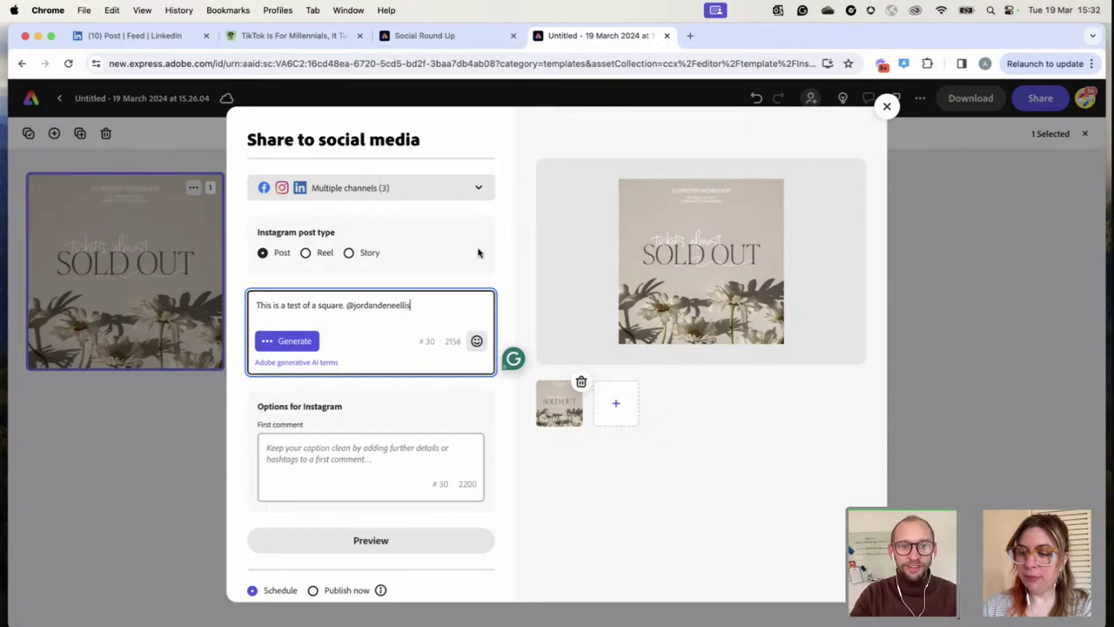
scroll(477, 252, down, 2)
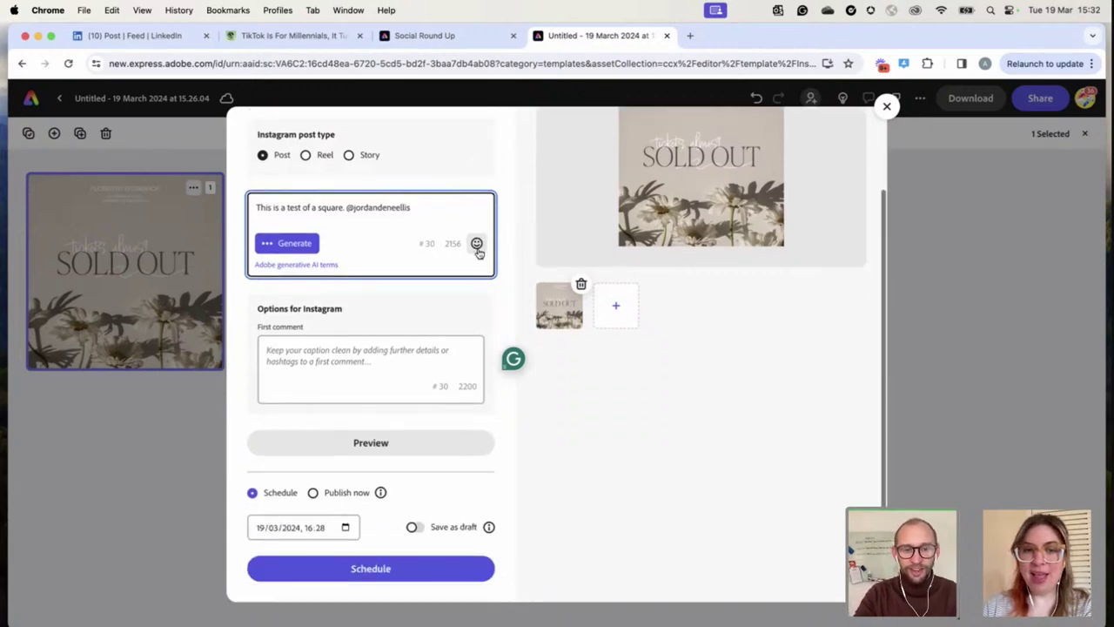
click(313, 351)
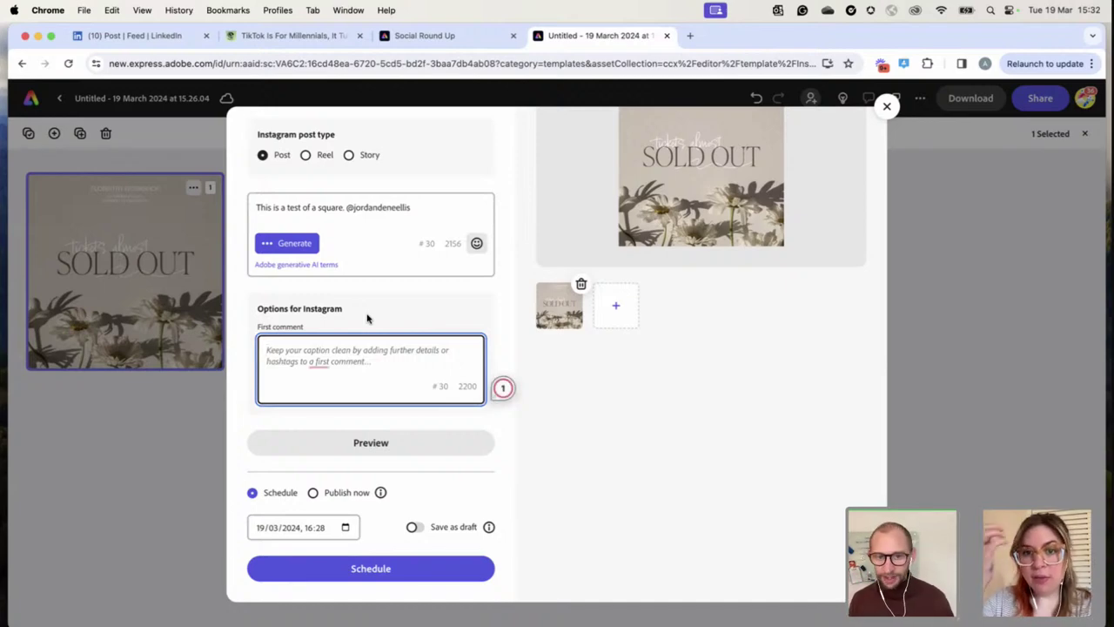
Preview the post's LinkedIn, Instagram and Facebook versions, then close the preview
click(391, 446)
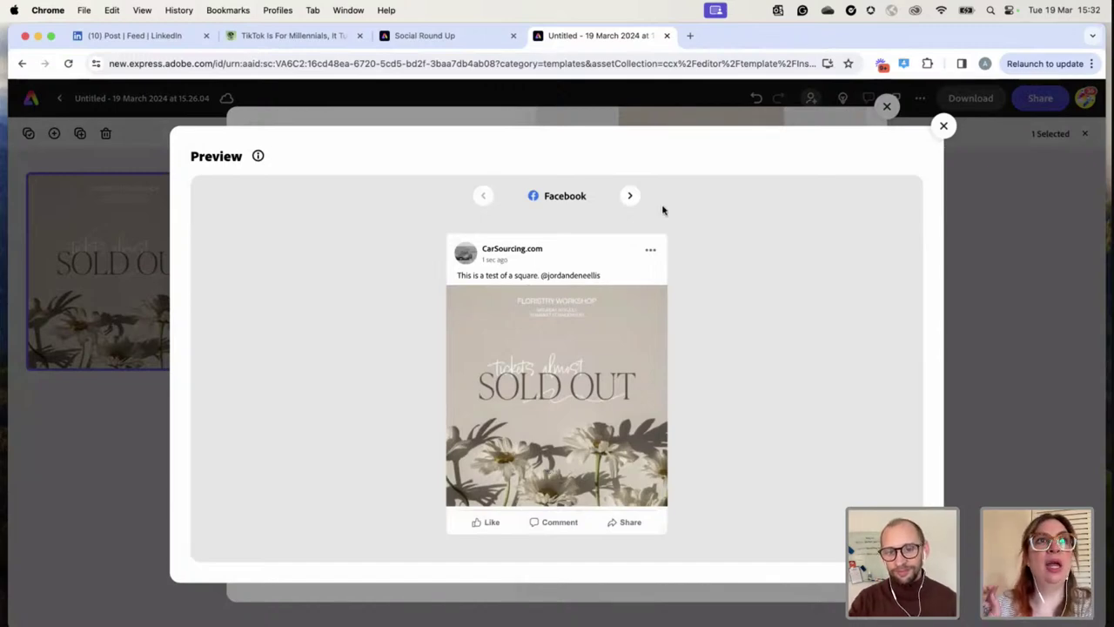
click(631, 195)
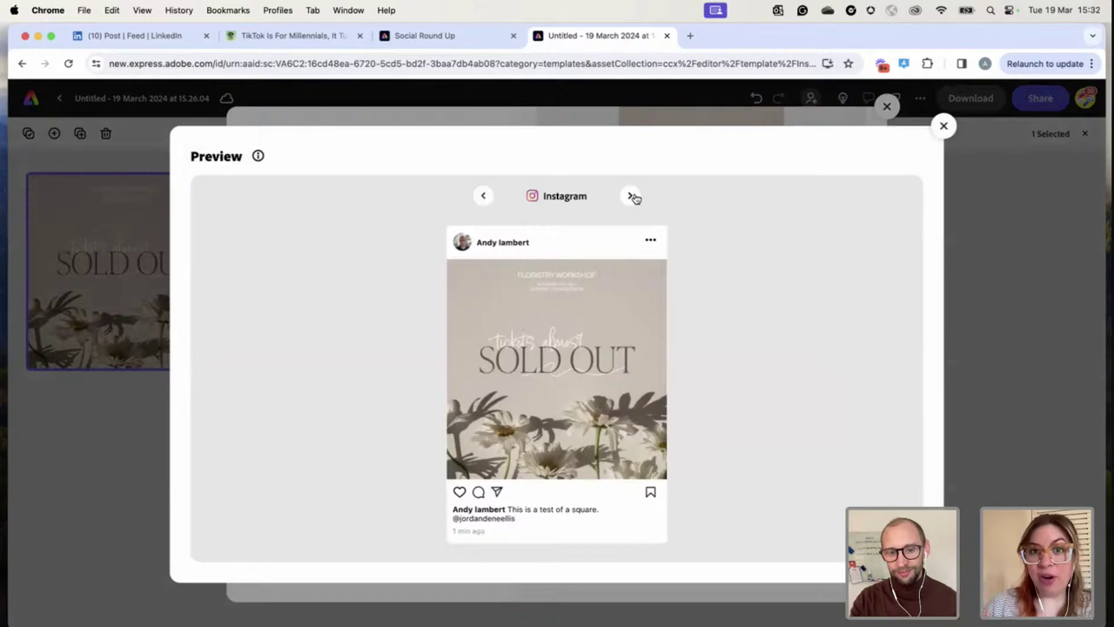
click(633, 196)
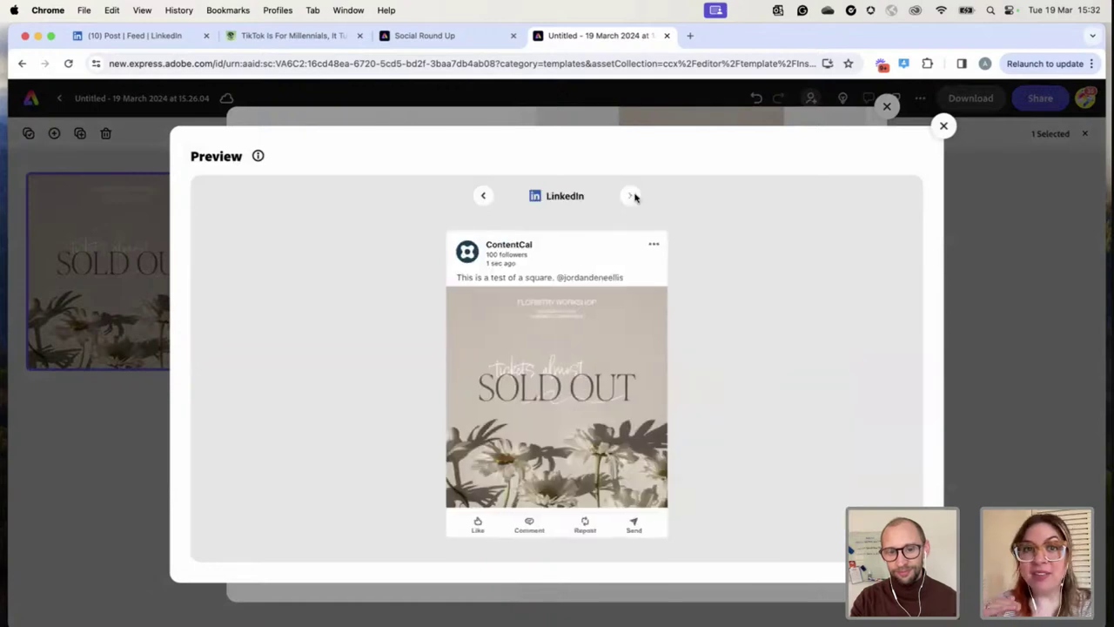
click(482, 196)
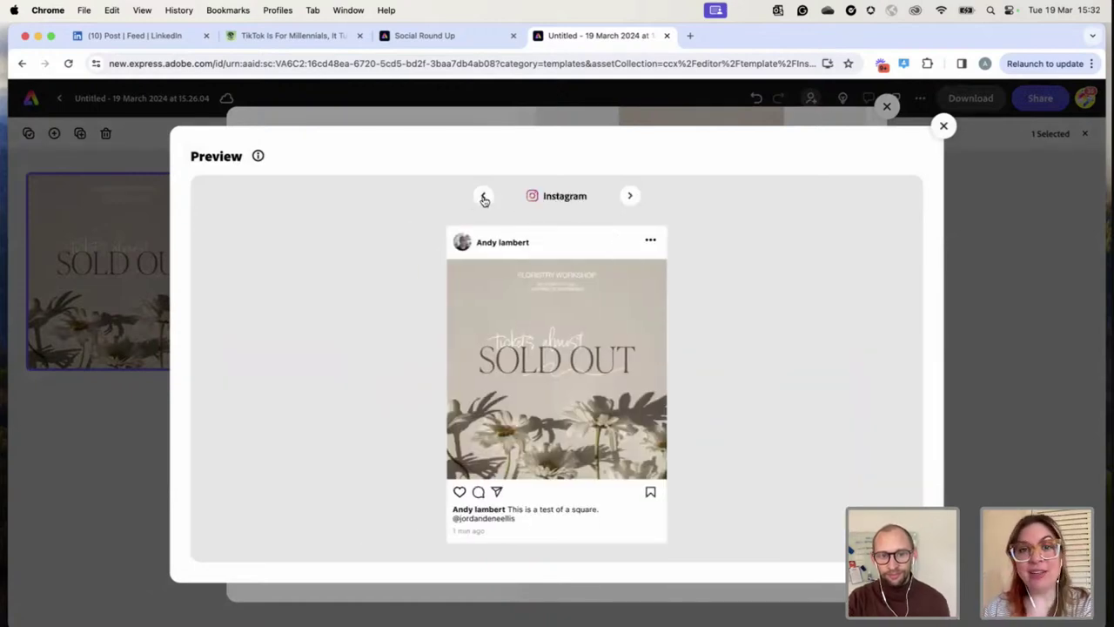
click(483, 198)
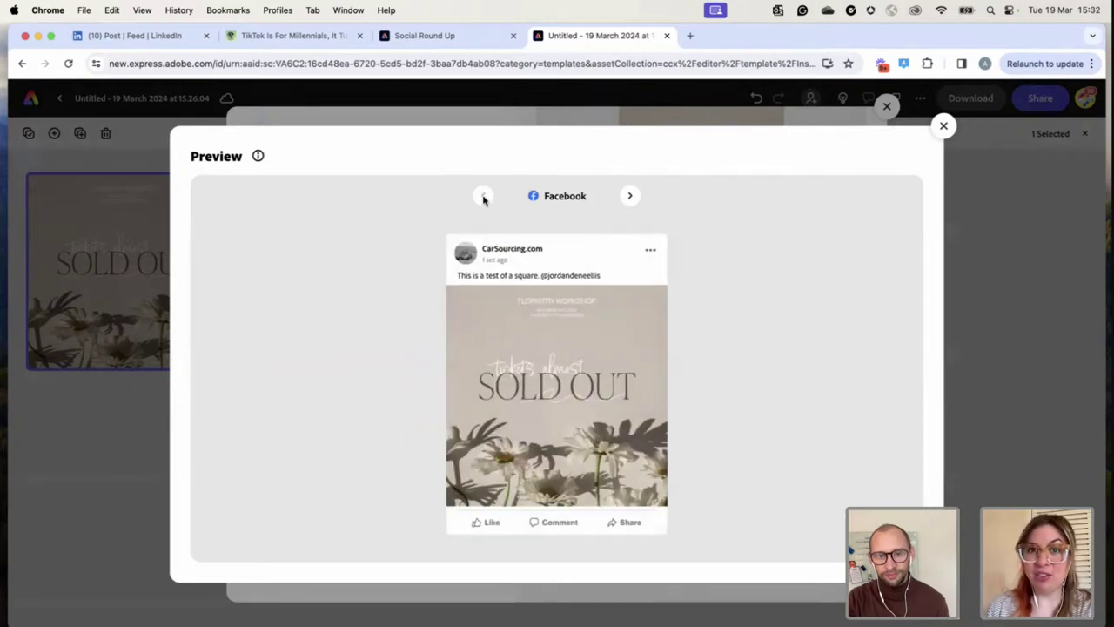
click(630, 196)
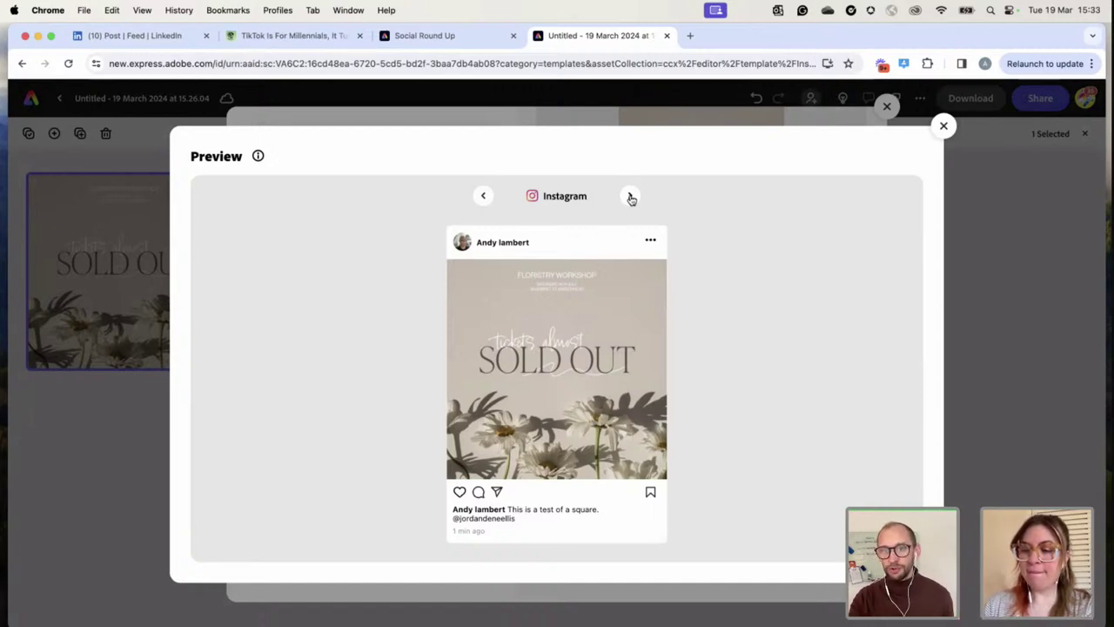
click(943, 125)
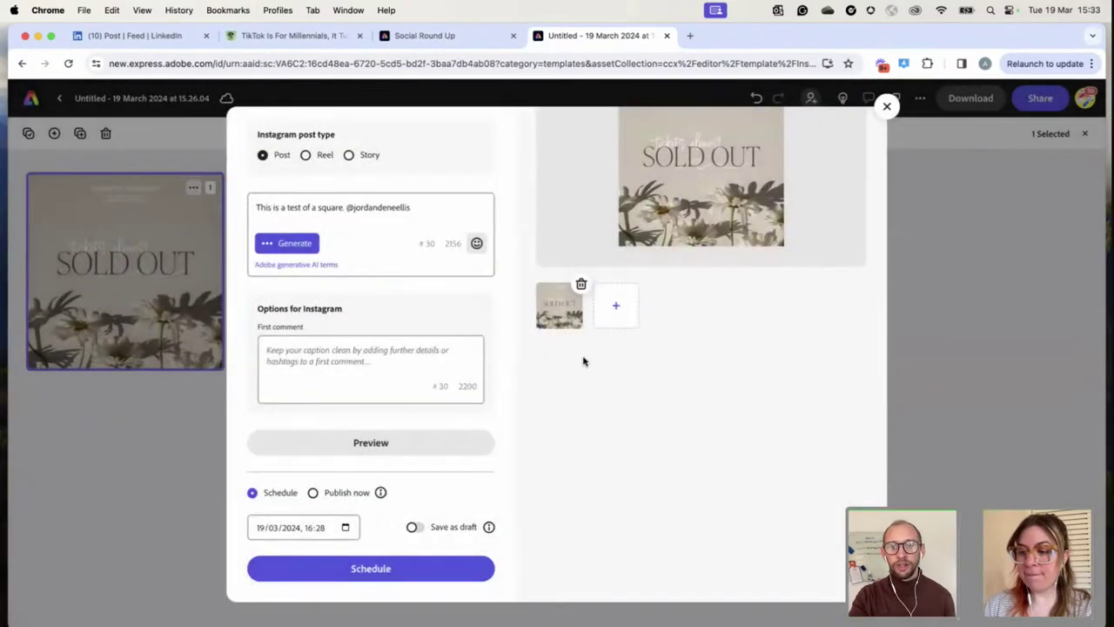
Enable Save as draft, date the post 20 March 2024, and add the draft
click(412, 526)
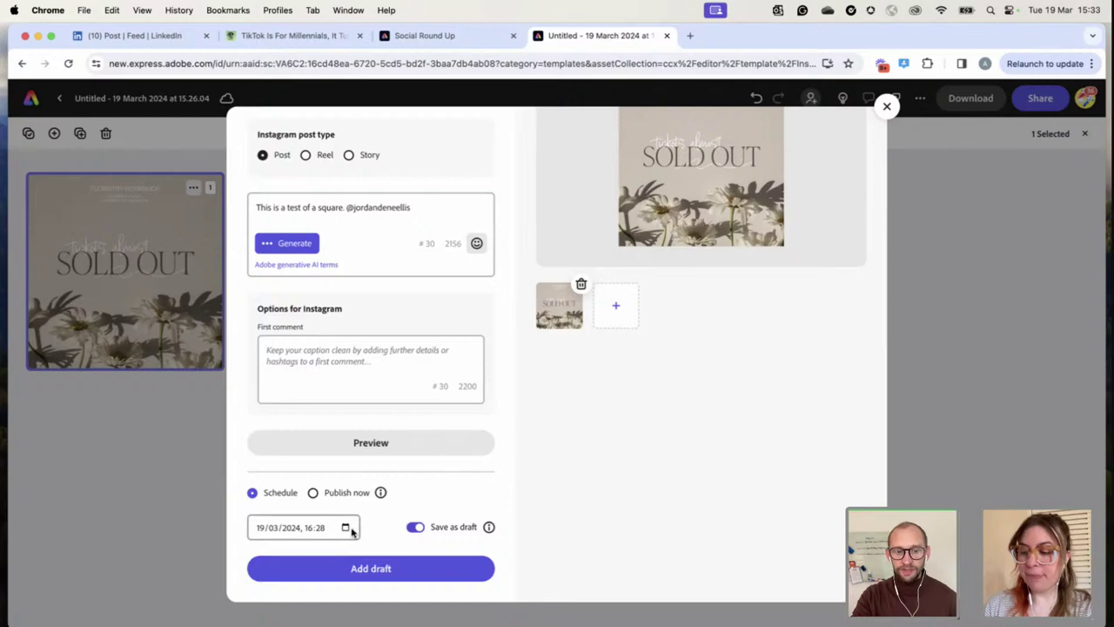
click(347, 528)
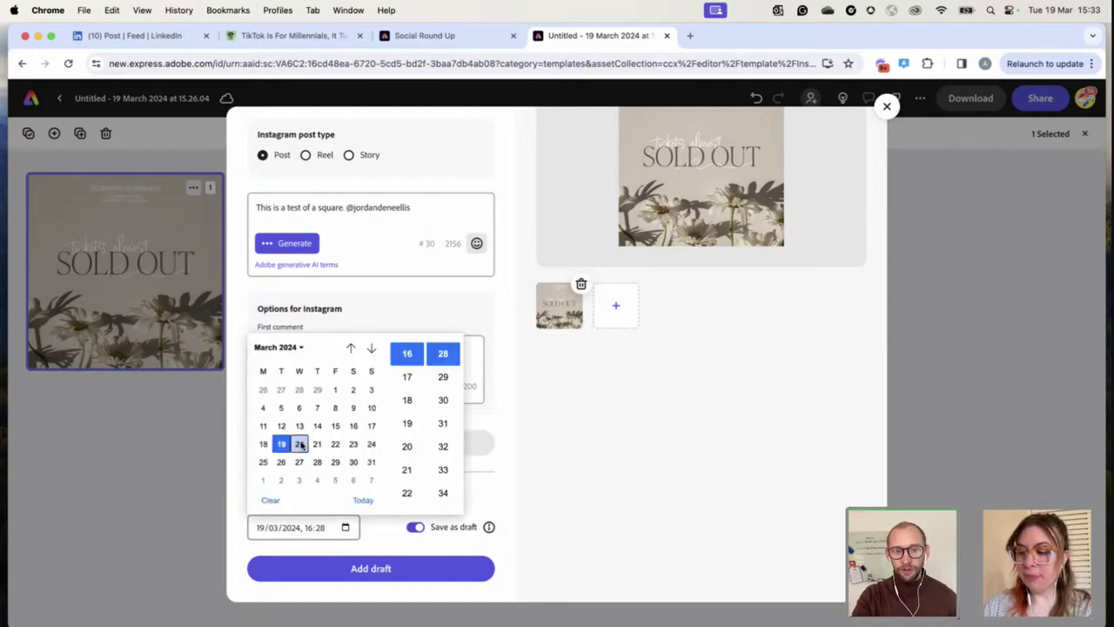
click(301, 445)
click(538, 436)
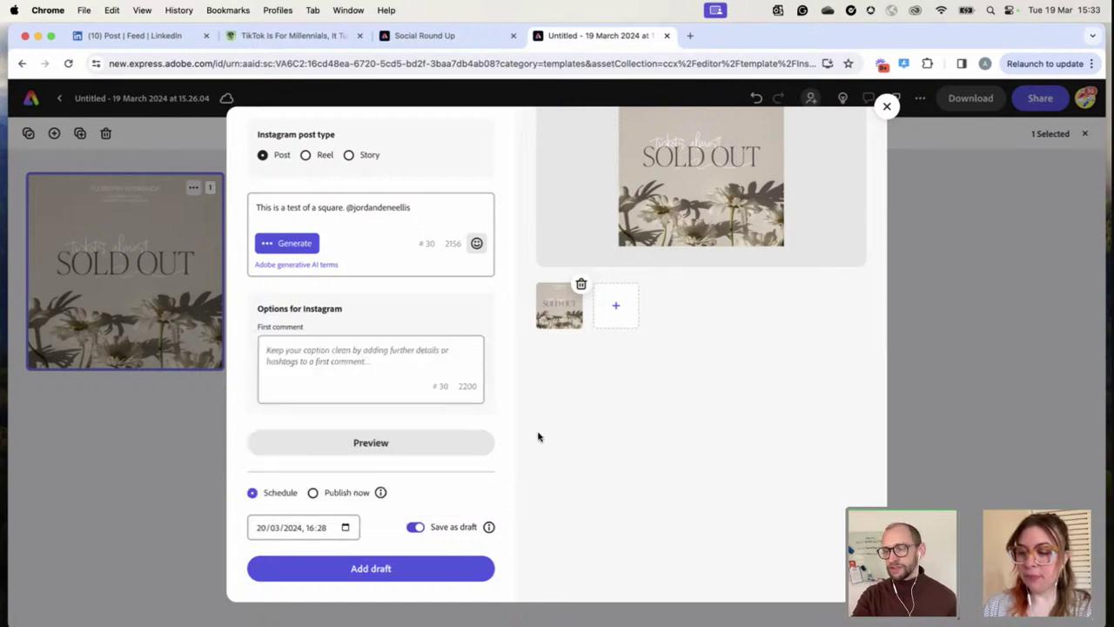
scroll(522, 418, up, 3)
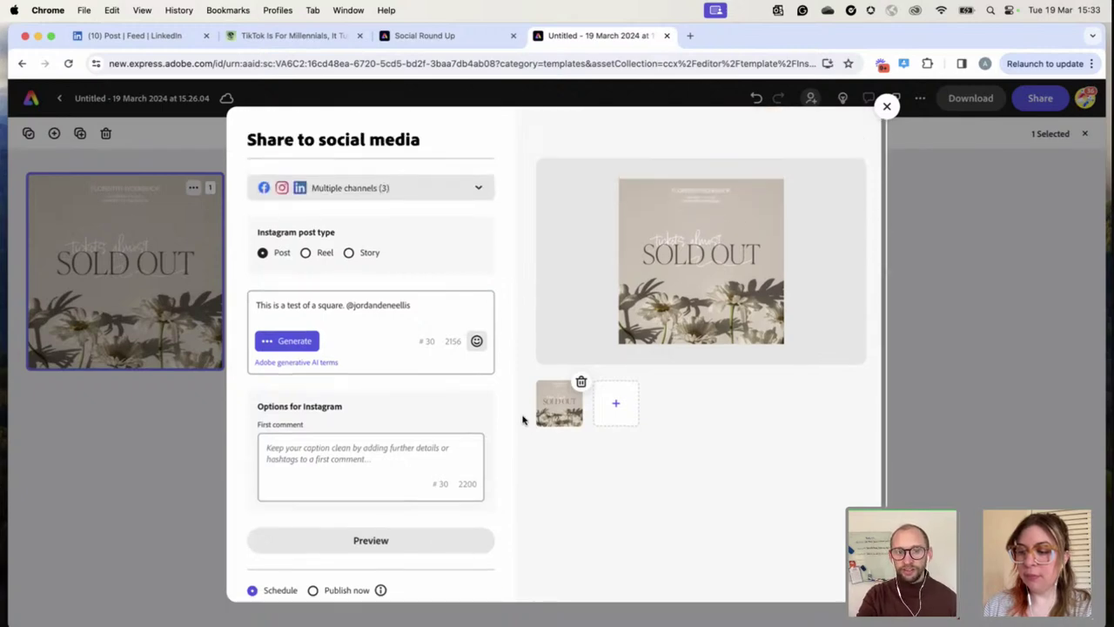
scroll(458, 508, down, 3)
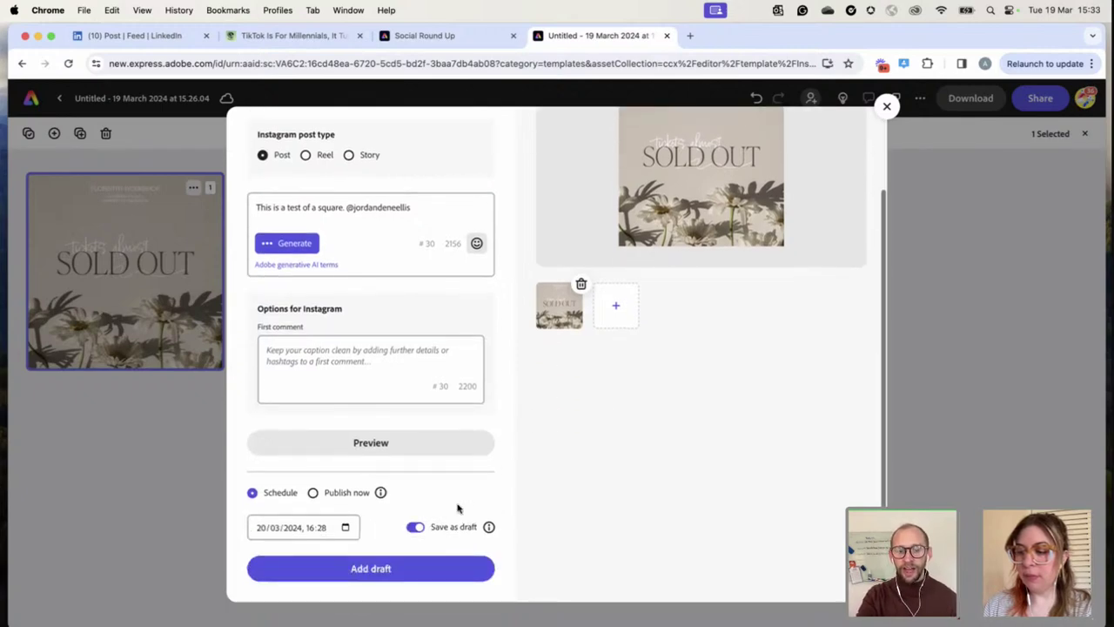
click(382, 571)
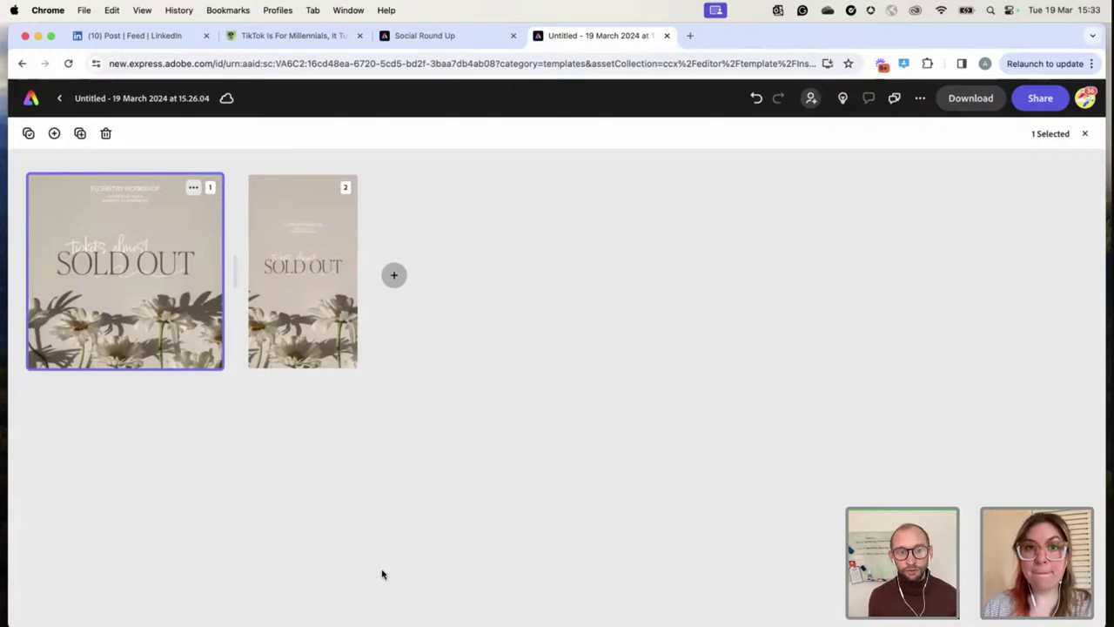
Open the tall page 2 in the editor and select its SOLD OUT heading
click(309, 267)
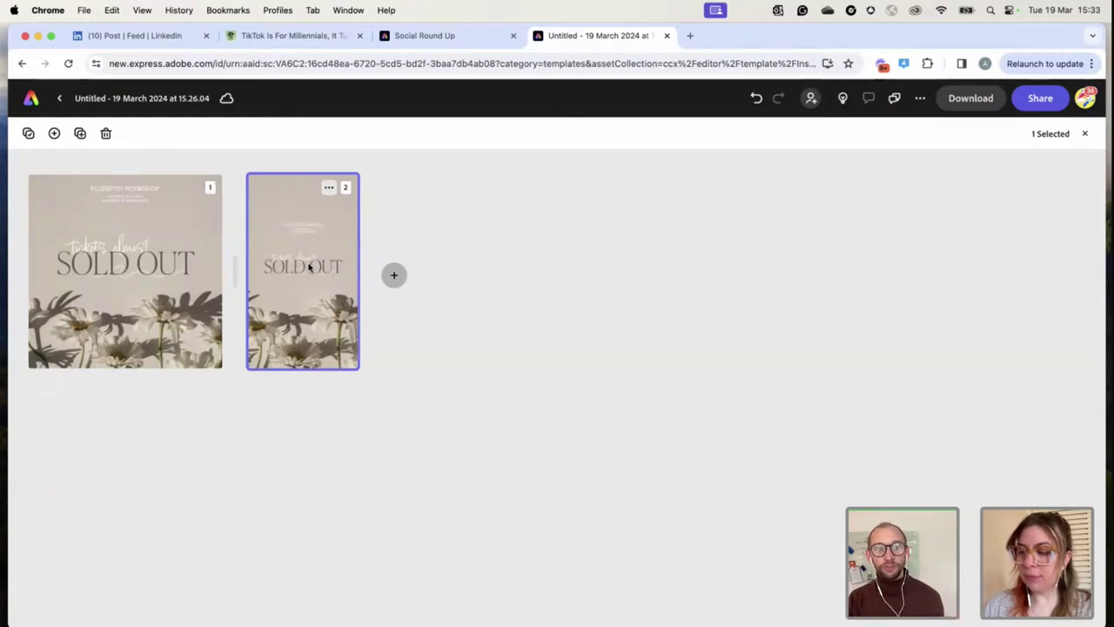
click(114, 251)
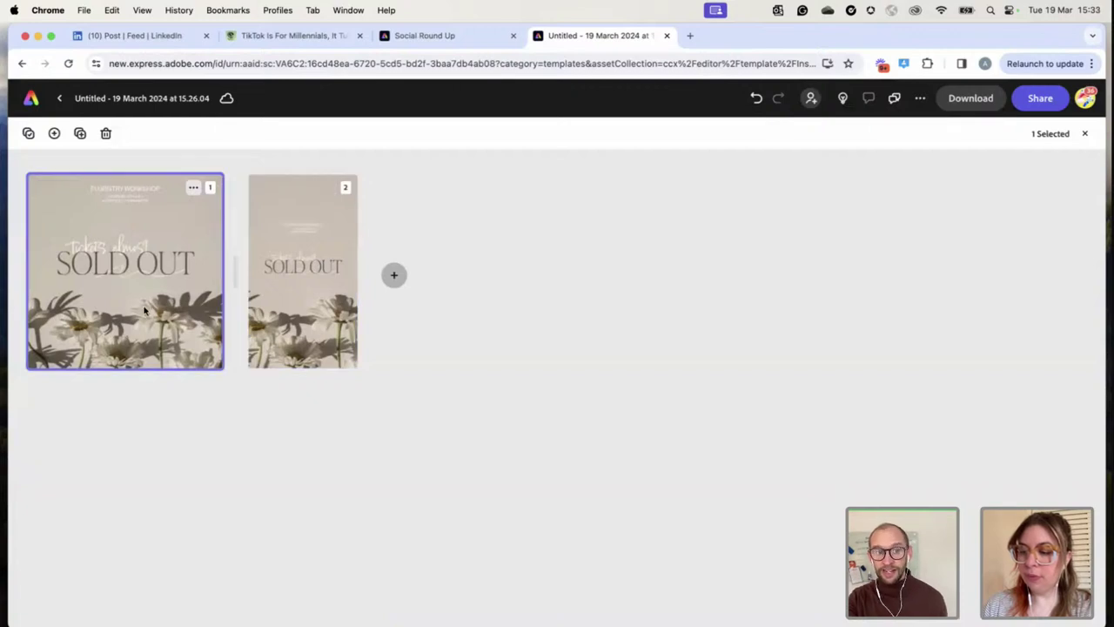
double_click(315, 240)
click(684, 380)
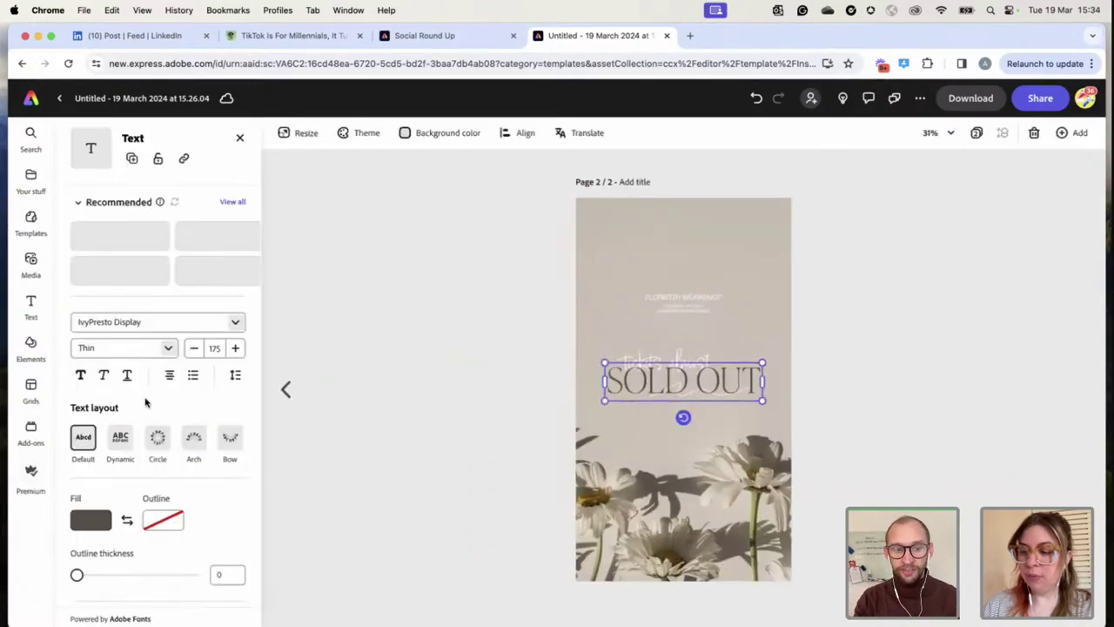
Give the SOLD OUT heading a looping Wiggle animation at speed 23
scroll(131, 522, down, 5)
click(129, 568)
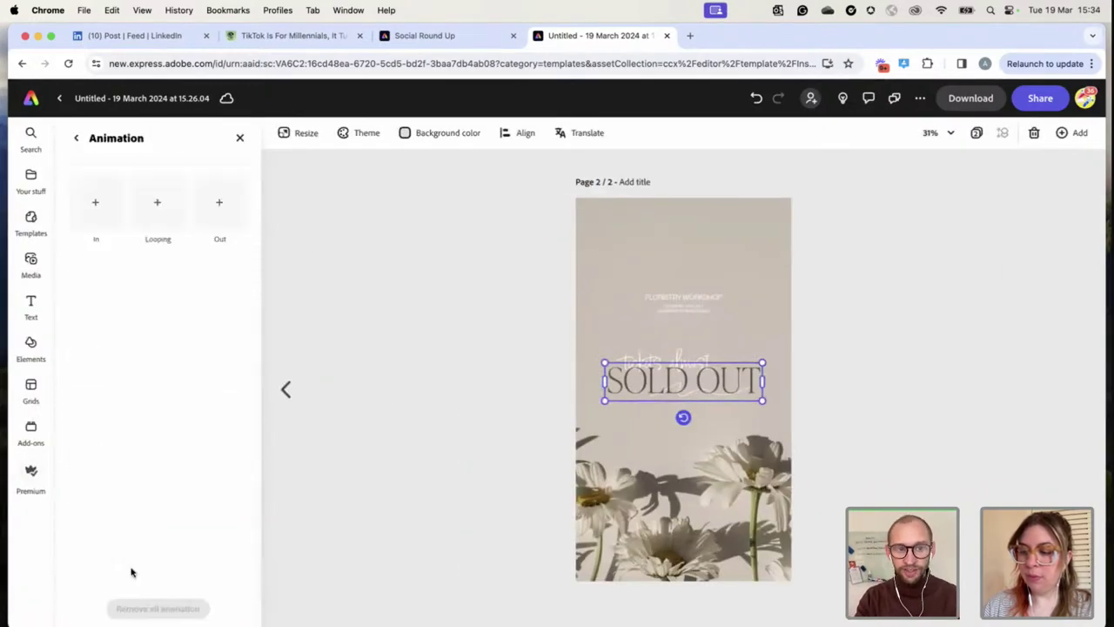
click(163, 209)
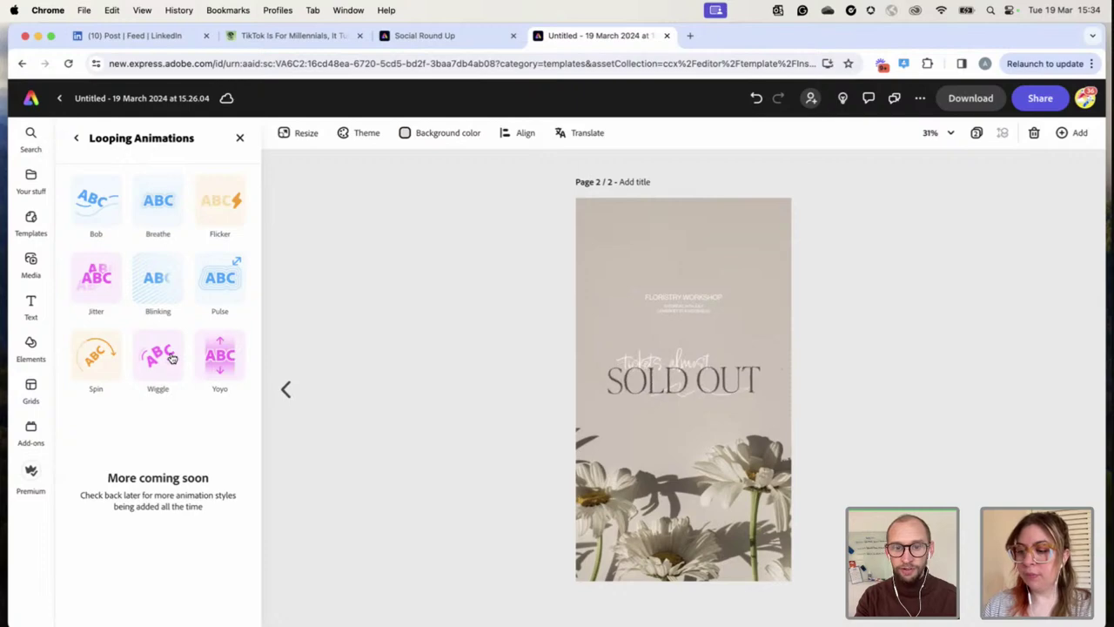
click(172, 358)
drag(158, 300, 102, 301)
Play back the animated page, deselect the heading and bring up the Share panel
click(294, 567)
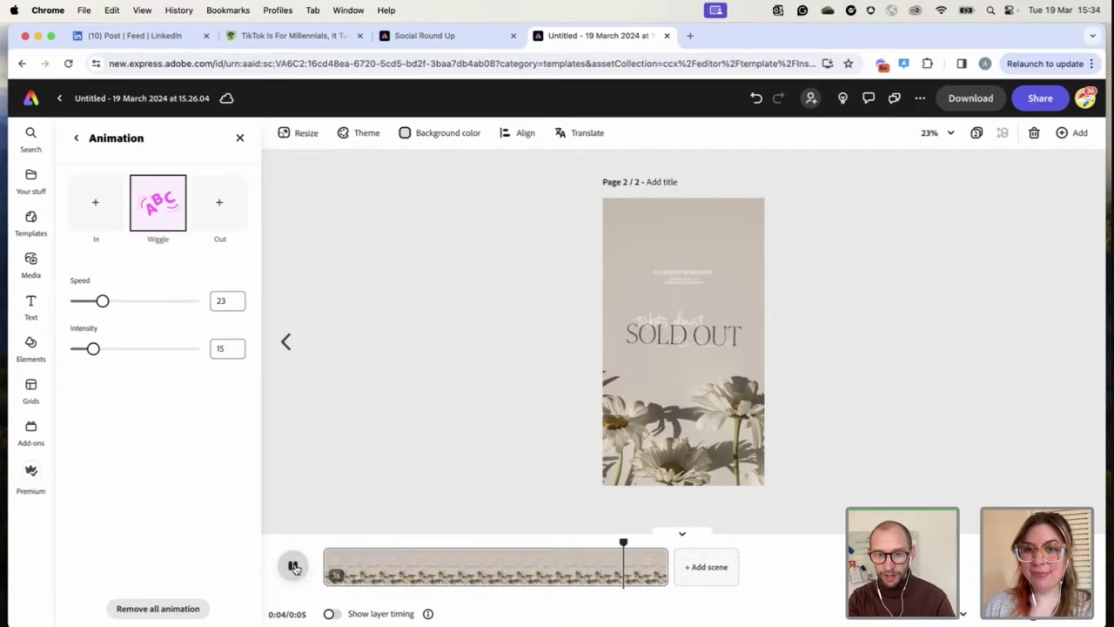
click(449, 397)
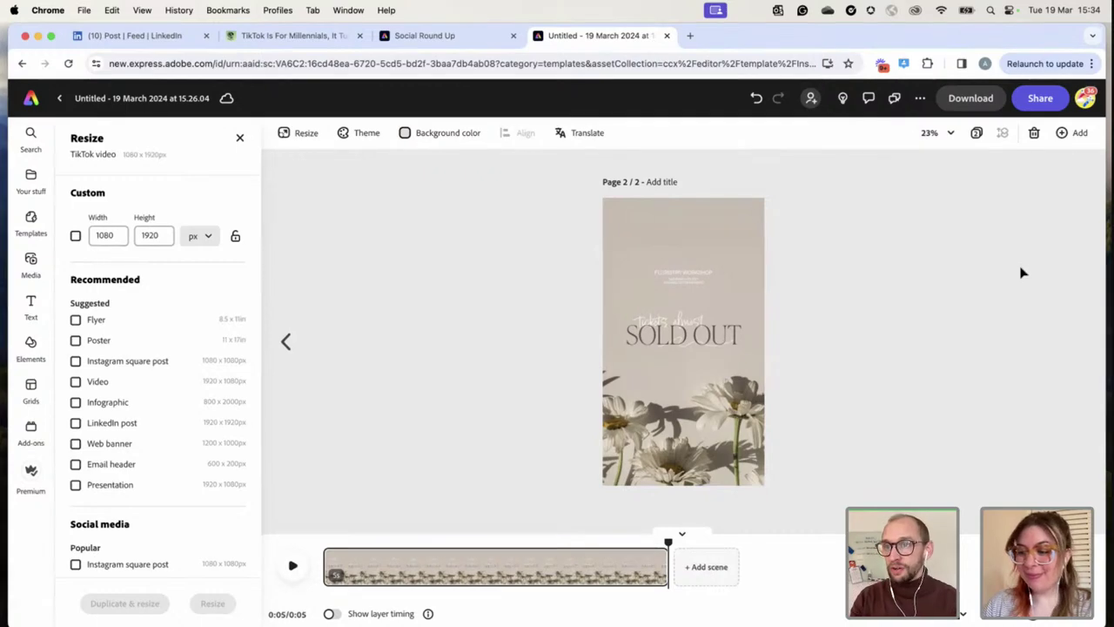
click(1039, 99)
scroll(884, 350, down, 2)
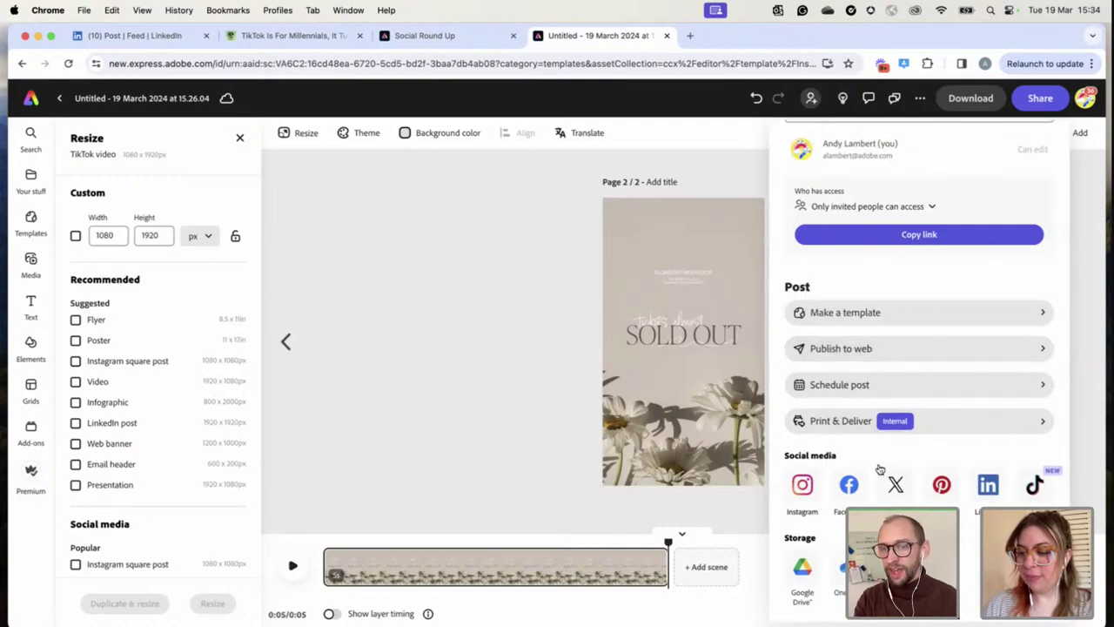
Start a social media post targeting the TikTok and Instagram accounts
click(850, 385)
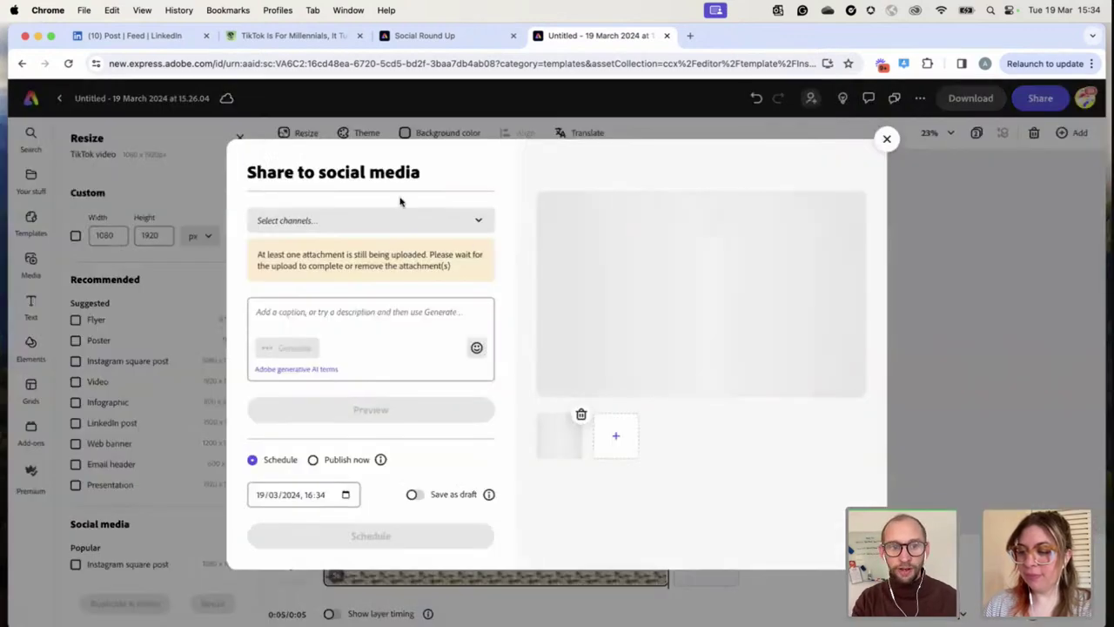
click(353, 225)
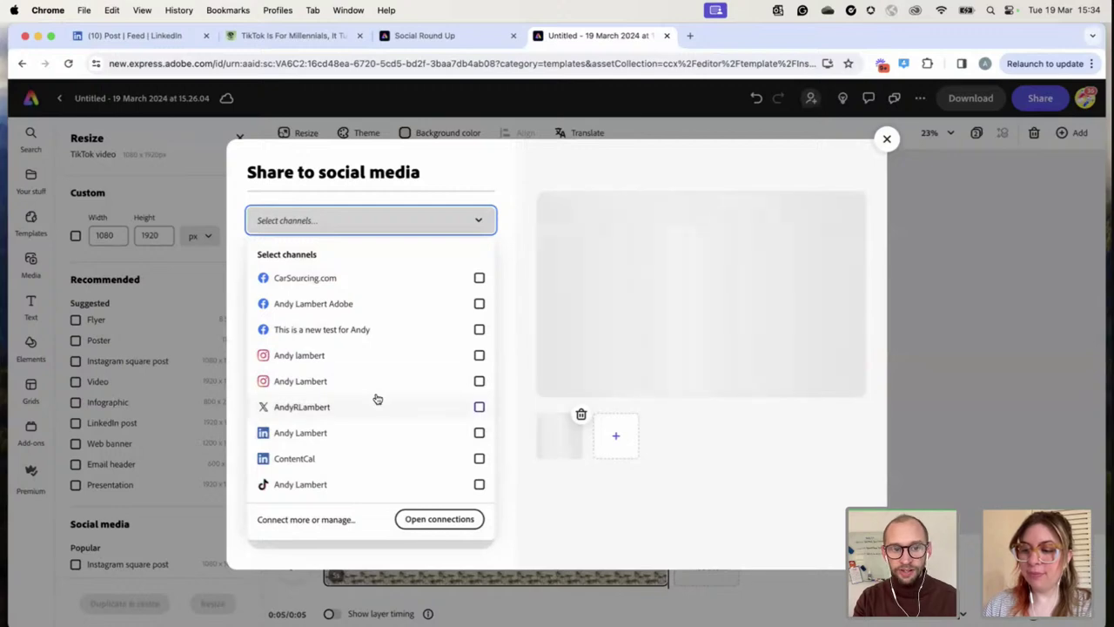
click(402, 484)
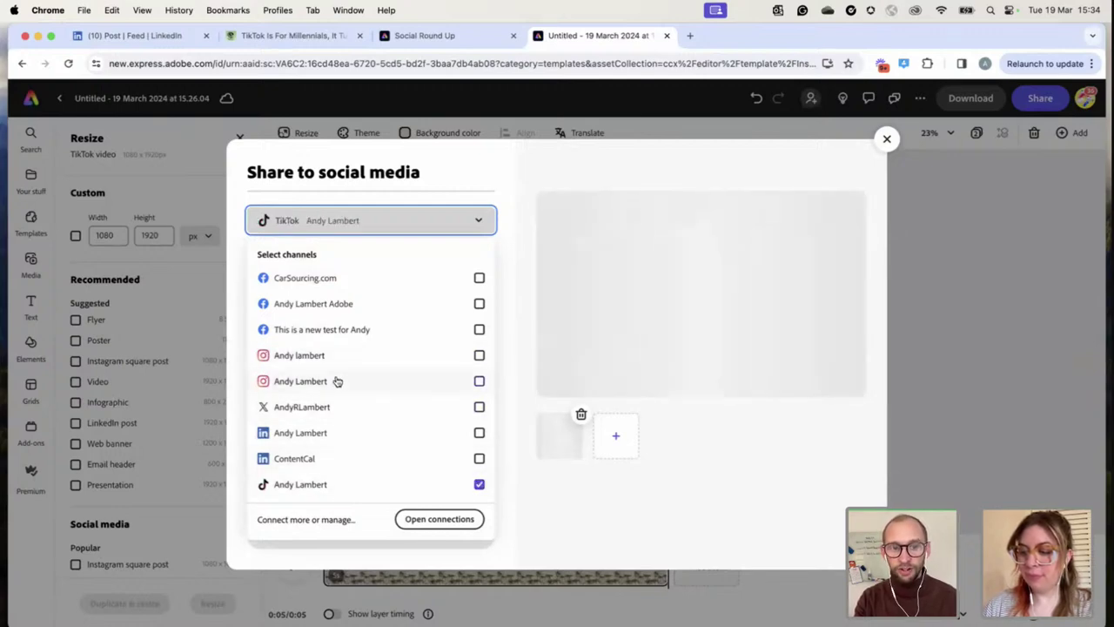
click(432, 360)
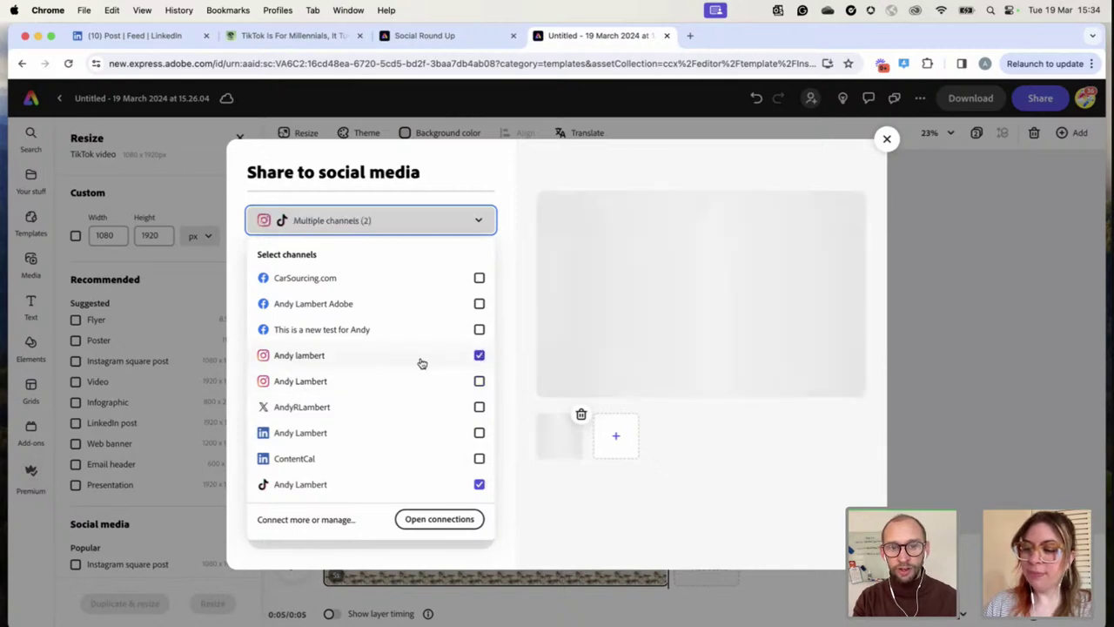
click(503, 297)
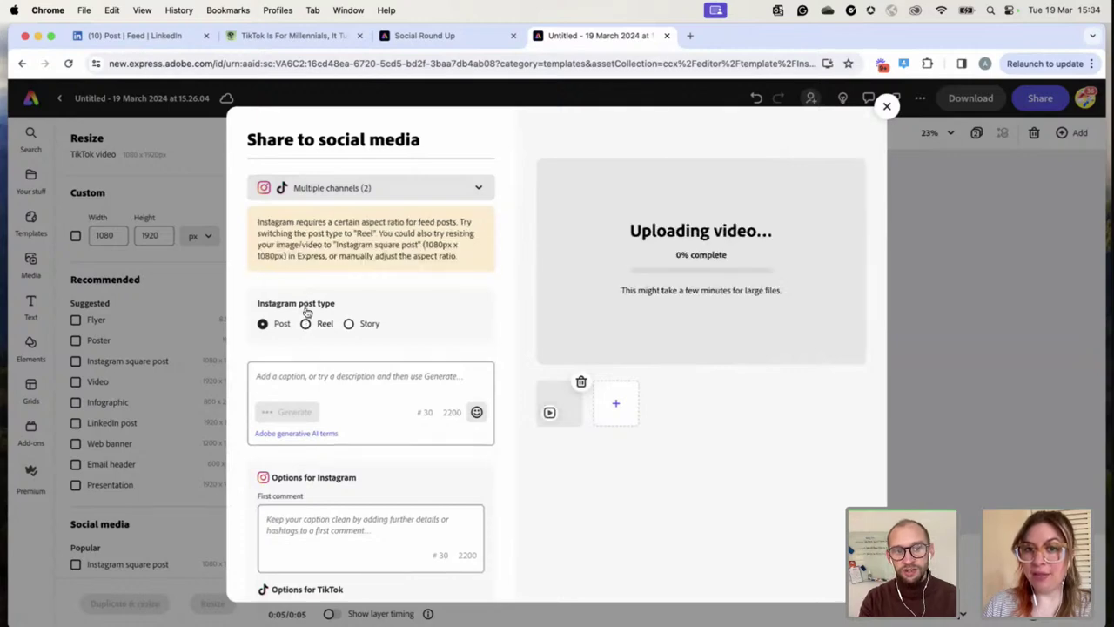
Post to Instagram as a Reel with the caption 'test of a Reel.'
click(324, 325)
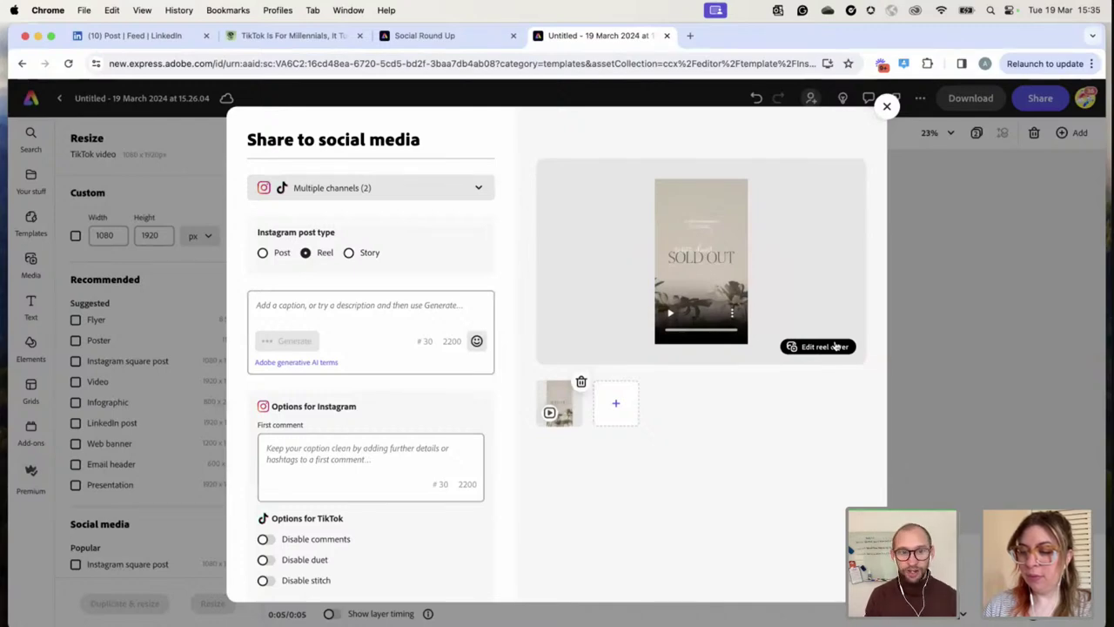
click(318, 310)
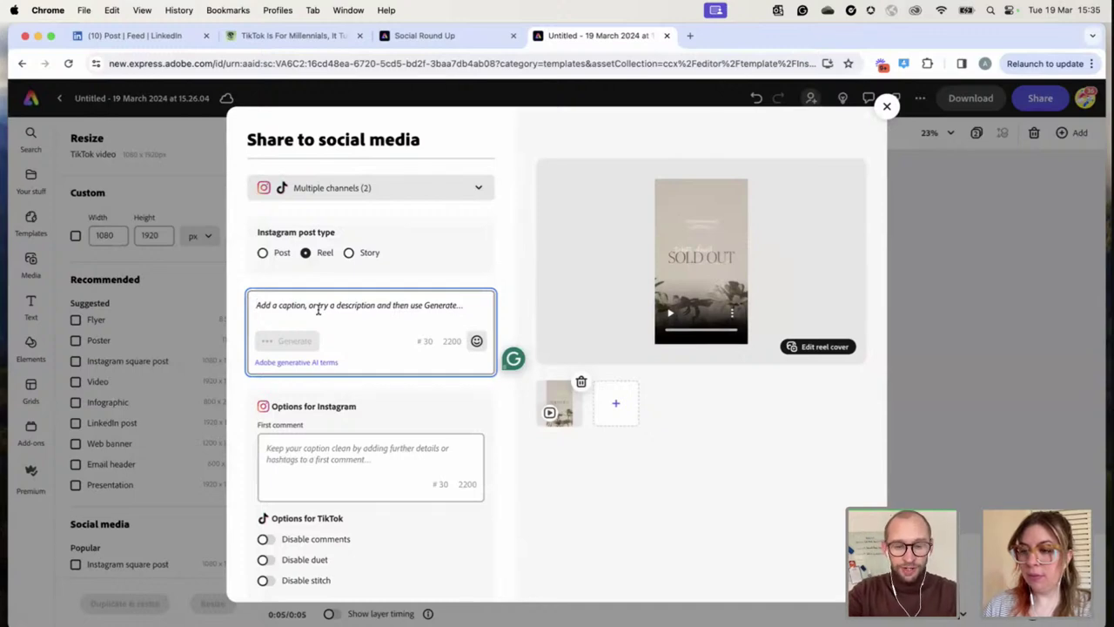
text(te)
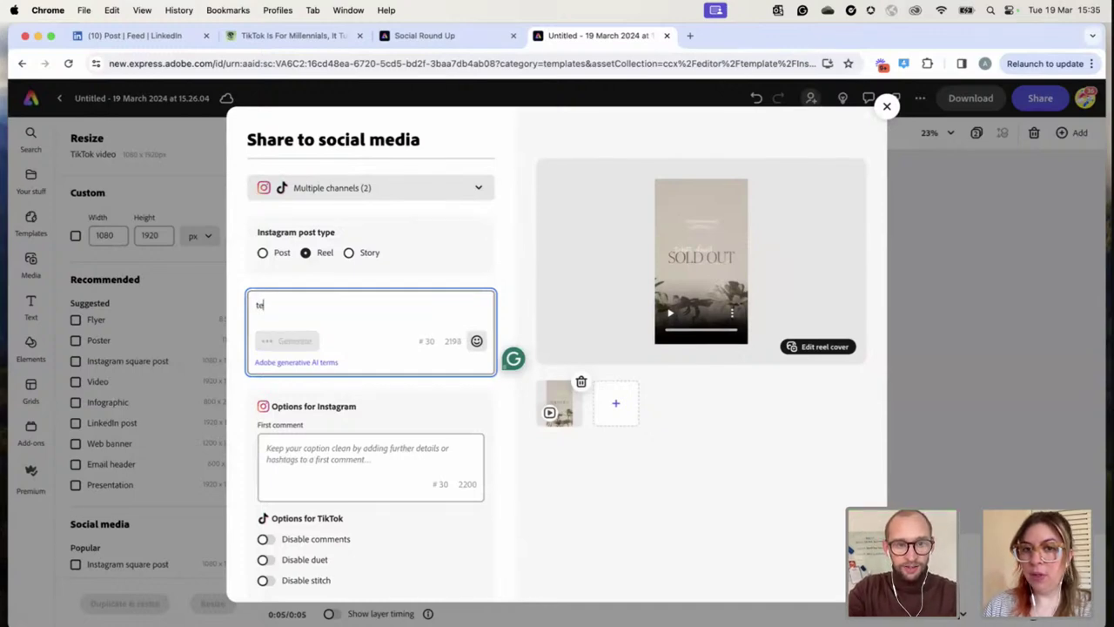
text(st of a )
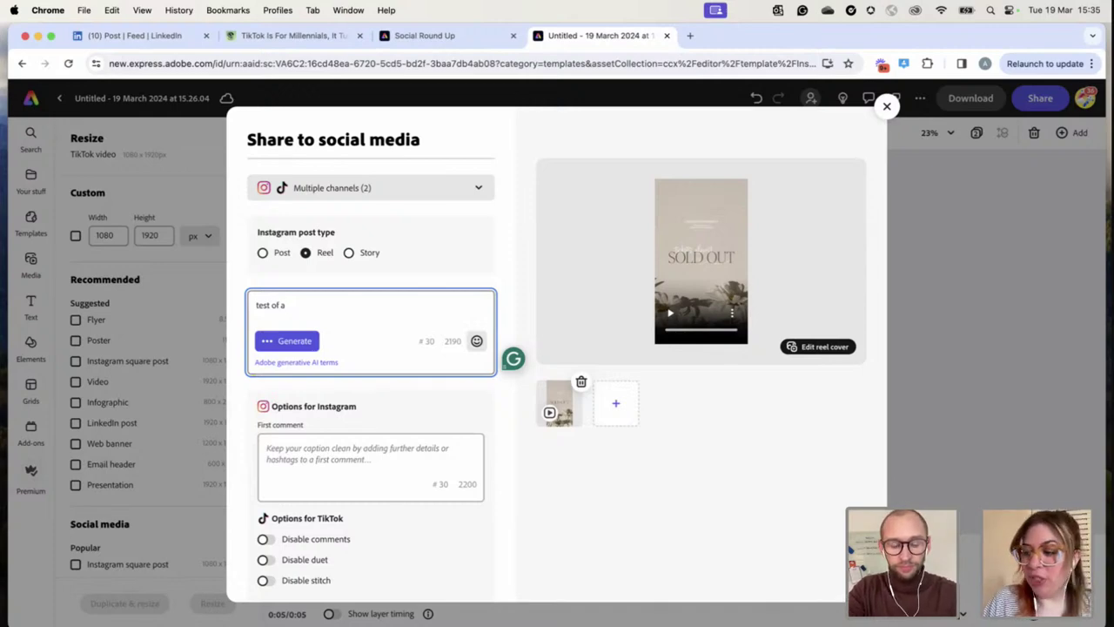
text(Reel)
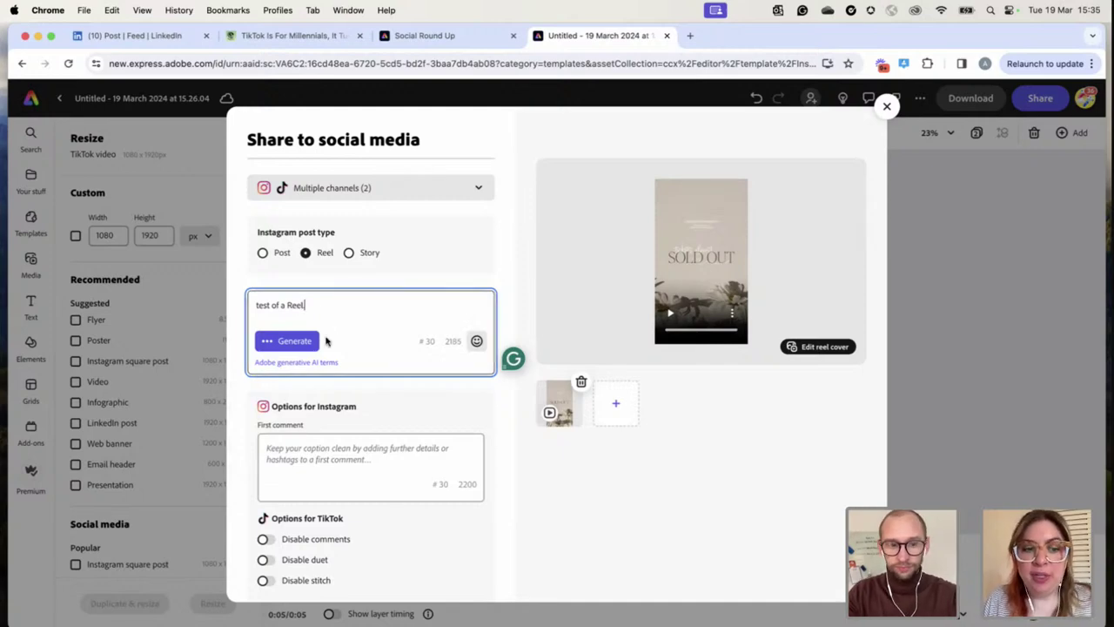
text(.)
scroll(337, 422, down, 2)
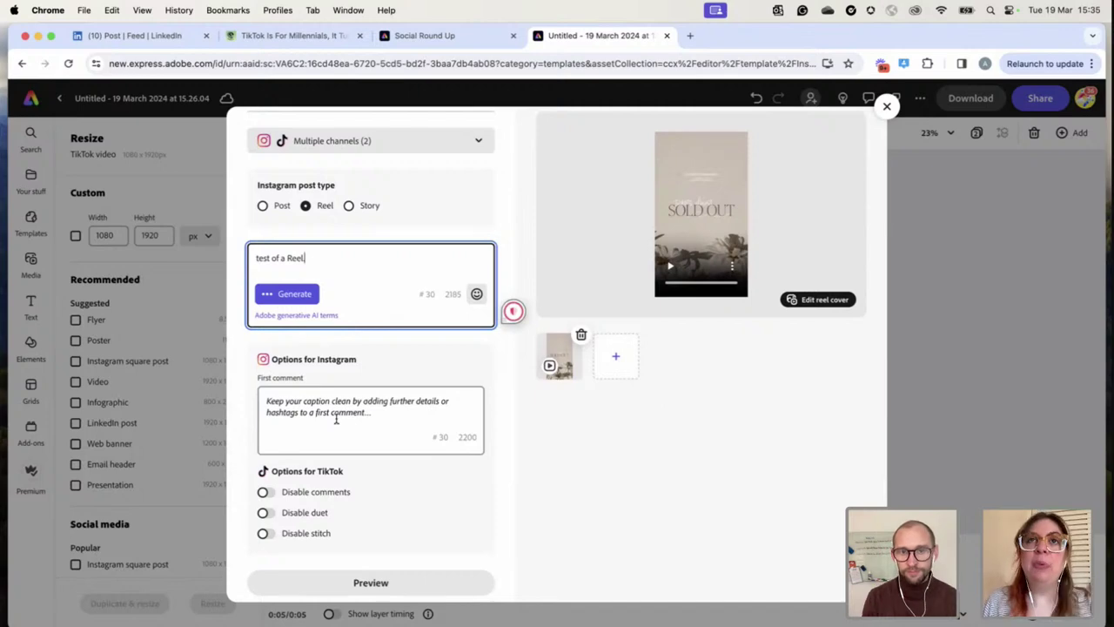
scroll(330, 423, down, 5)
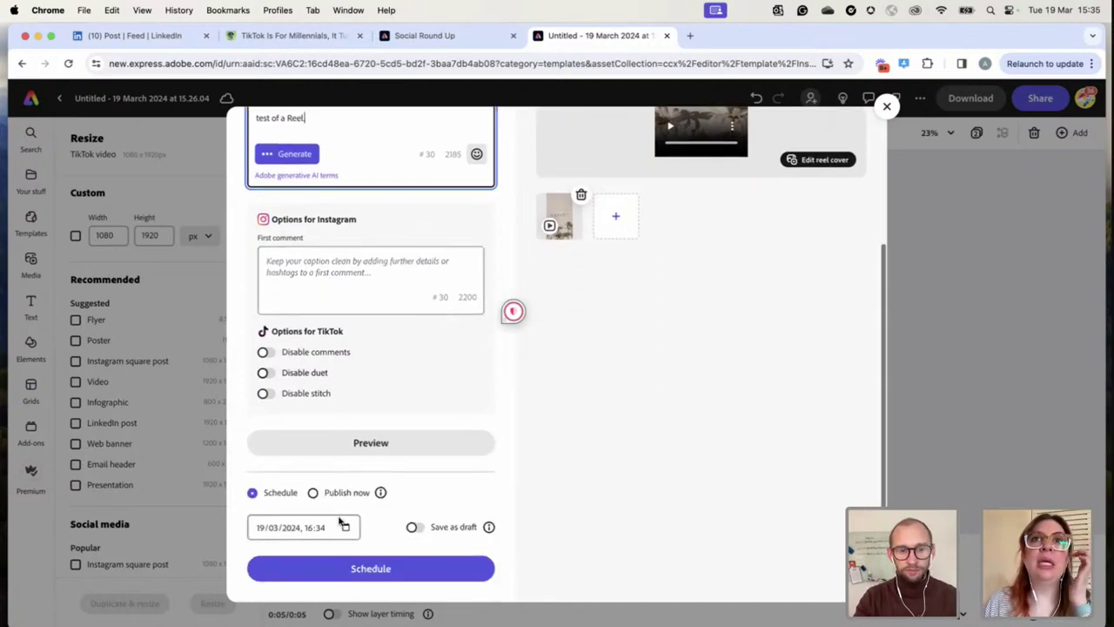
Preview the SOLD OUT post, comparing its TikTok and Instagram versions
click(371, 442)
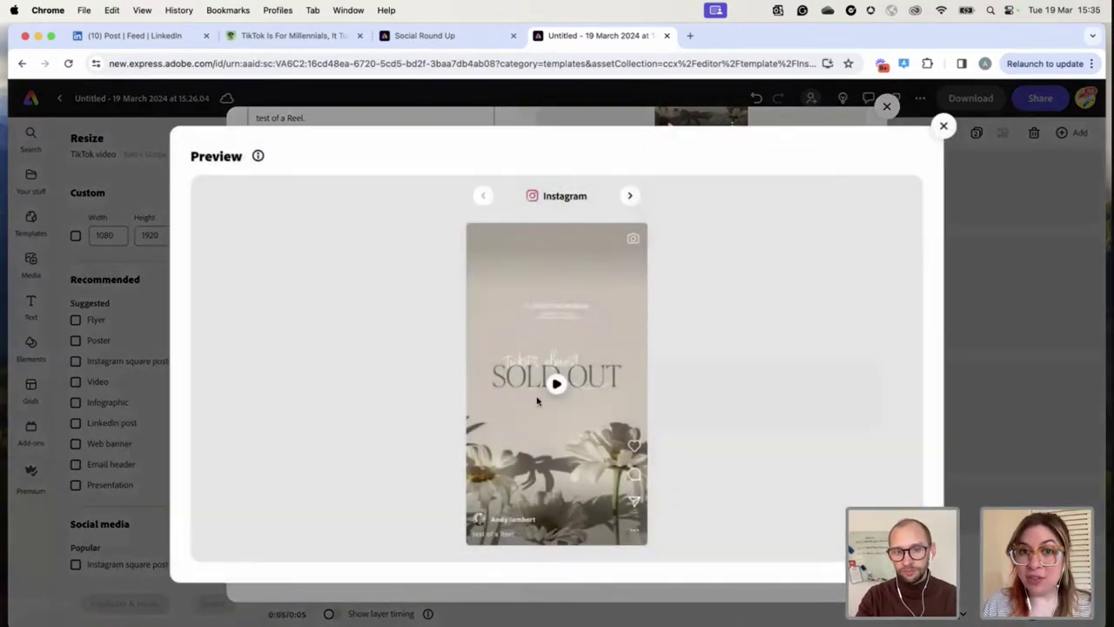
click(632, 196)
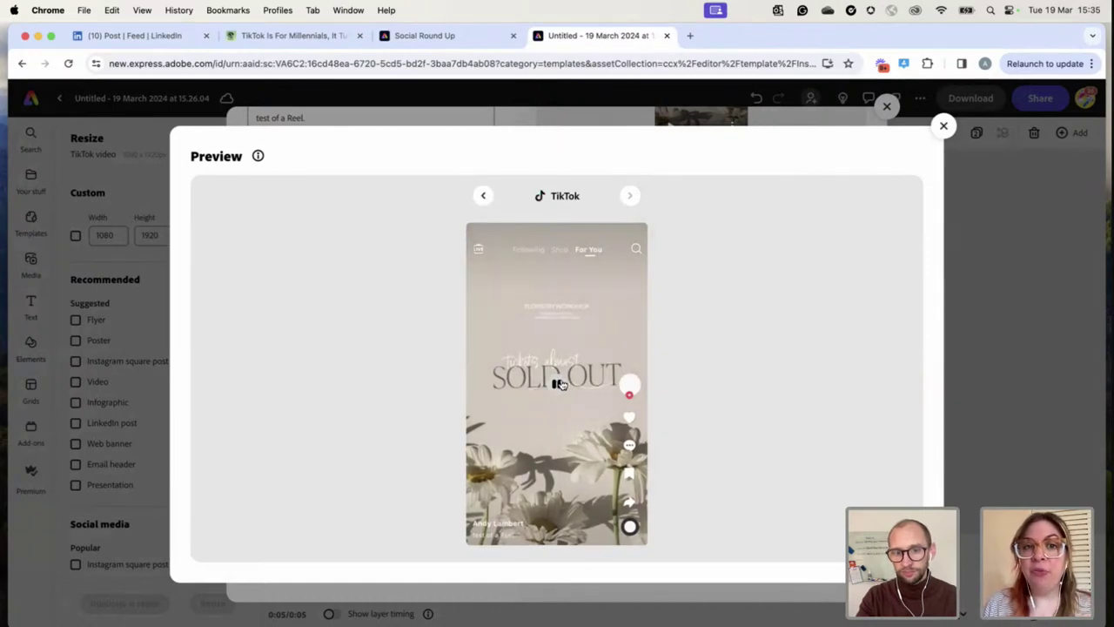
click(483, 195)
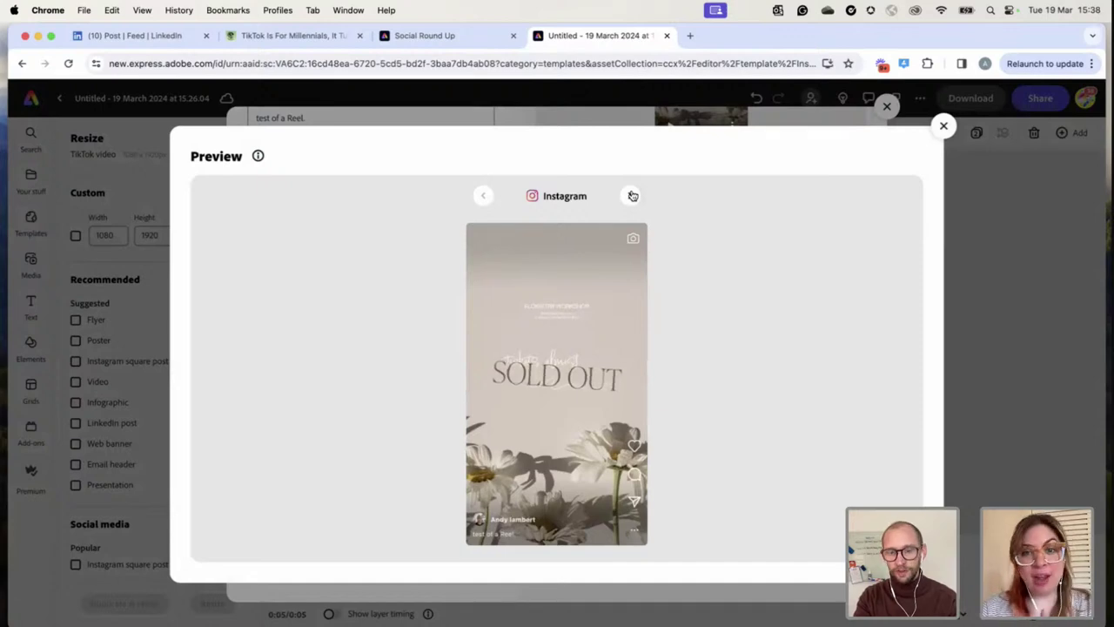
Switch the post to Save as draft and set its date to 22 March 2024
click(944, 125)
click(414, 526)
click(346, 528)
click(335, 444)
click(520, 466)
Add the Reel as a draft for 22/03/2024, 16:34, then show the all-pages grid
scroll(521, 406, up, 5)
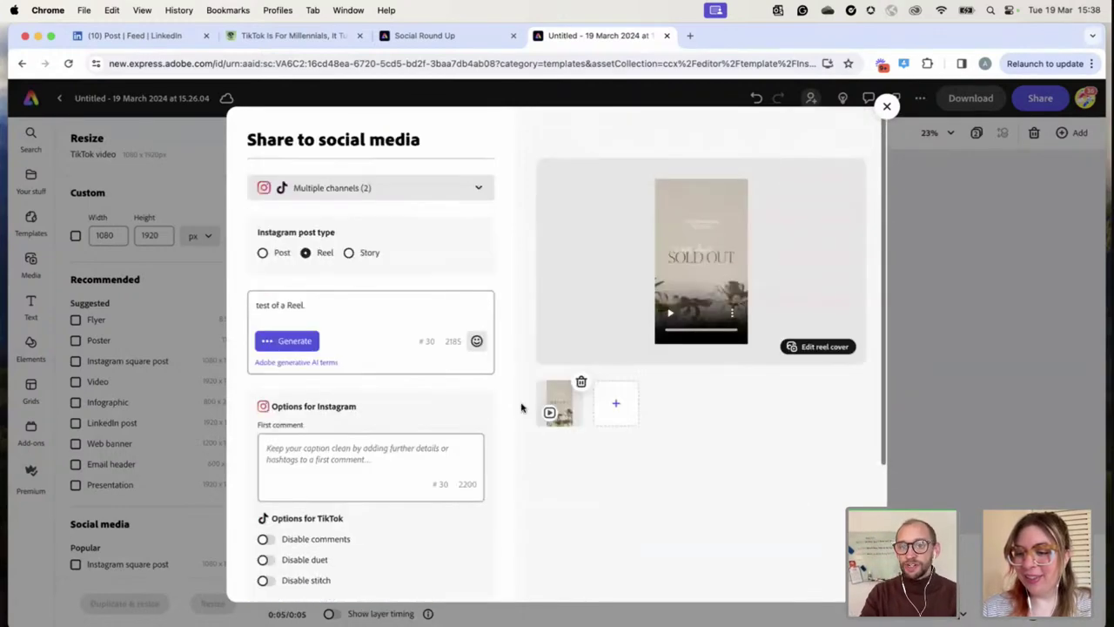
scroll(520, 406, down, 2)
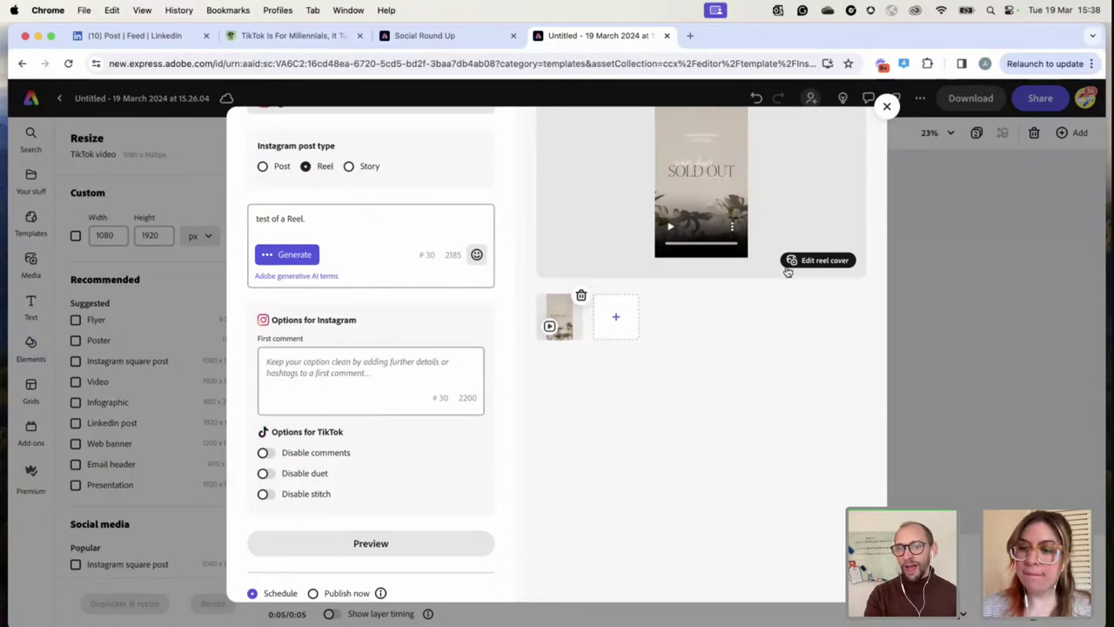
scroll(786, 270, up, 3)
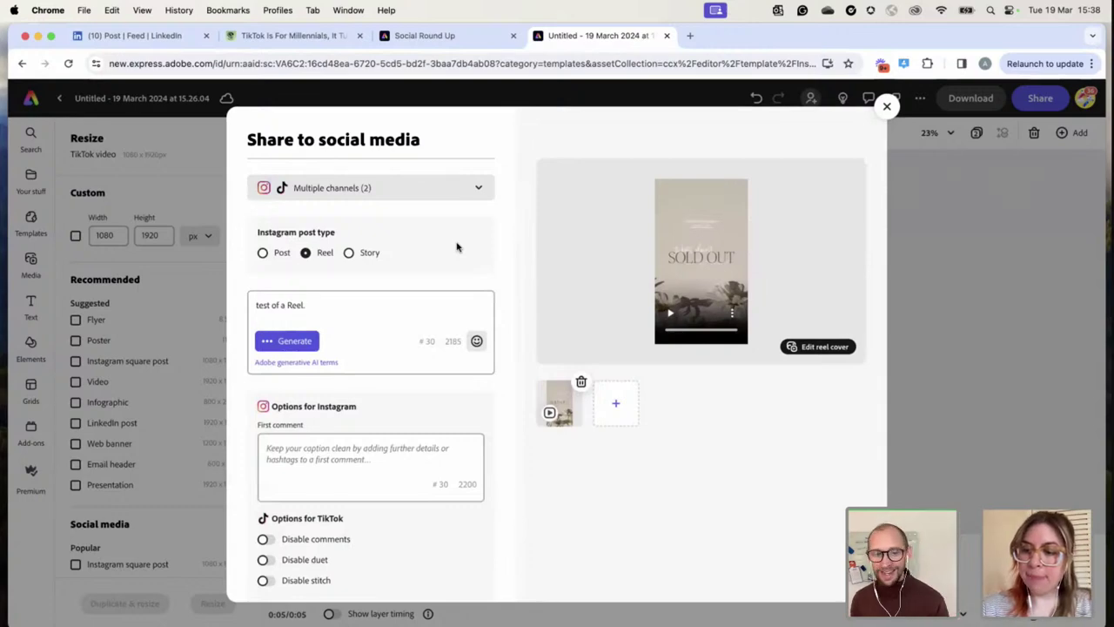
scroll(331, 348, down, 3)
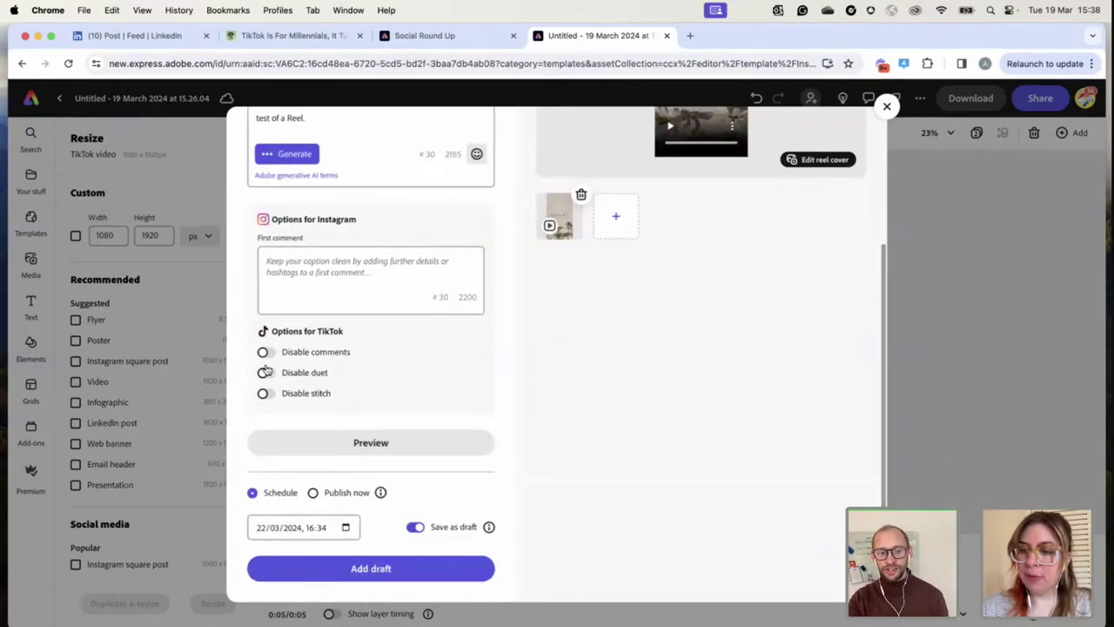
click(373, 569)
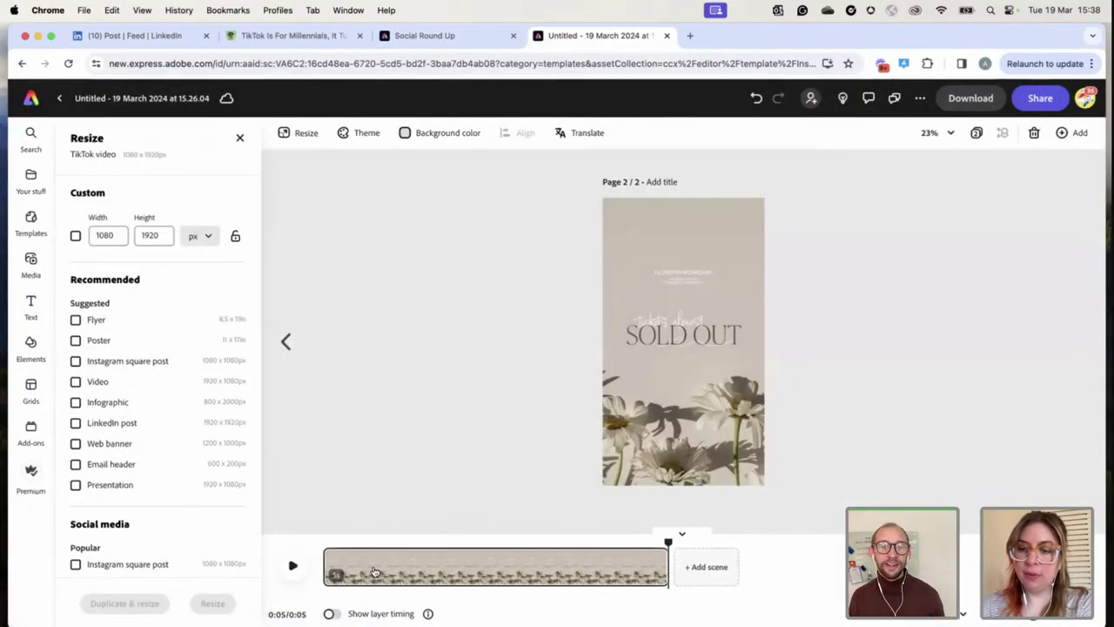
click(977, 132)
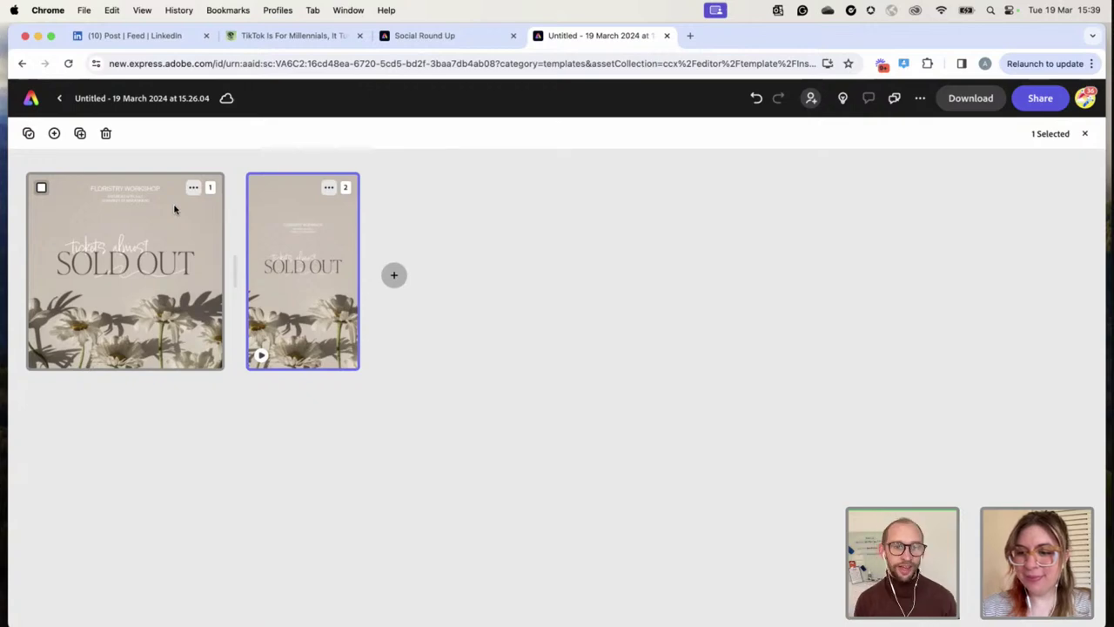
Go back to the Adobe Express home page
click(32, 103)
Open the Social Round Up project and play its captioned video from 0:09
mouse_move(261, 364)
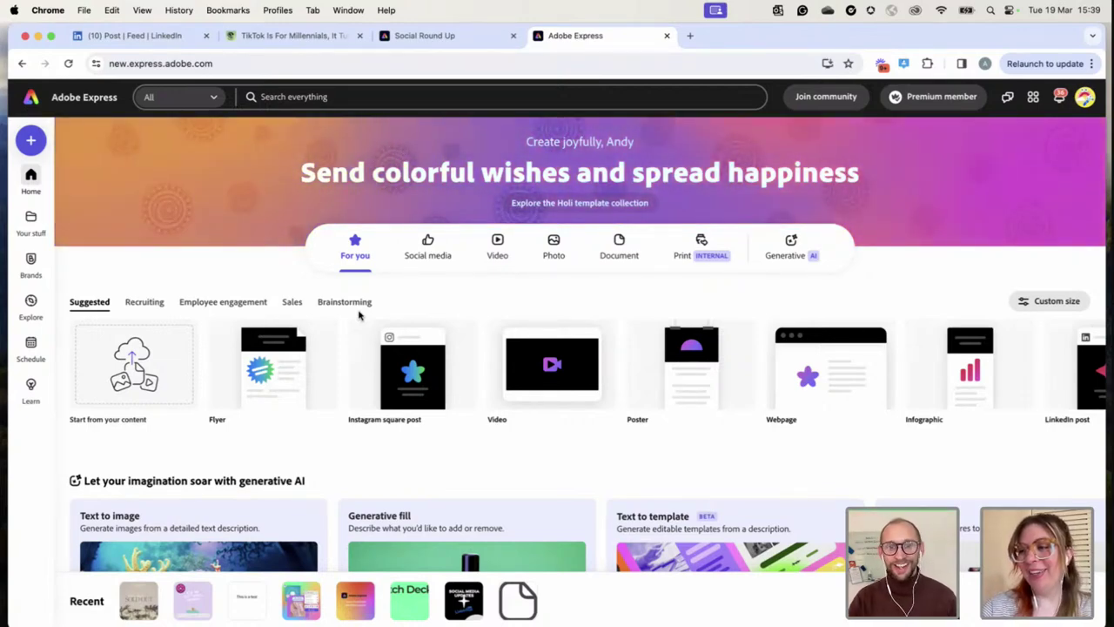
click(421, 38)
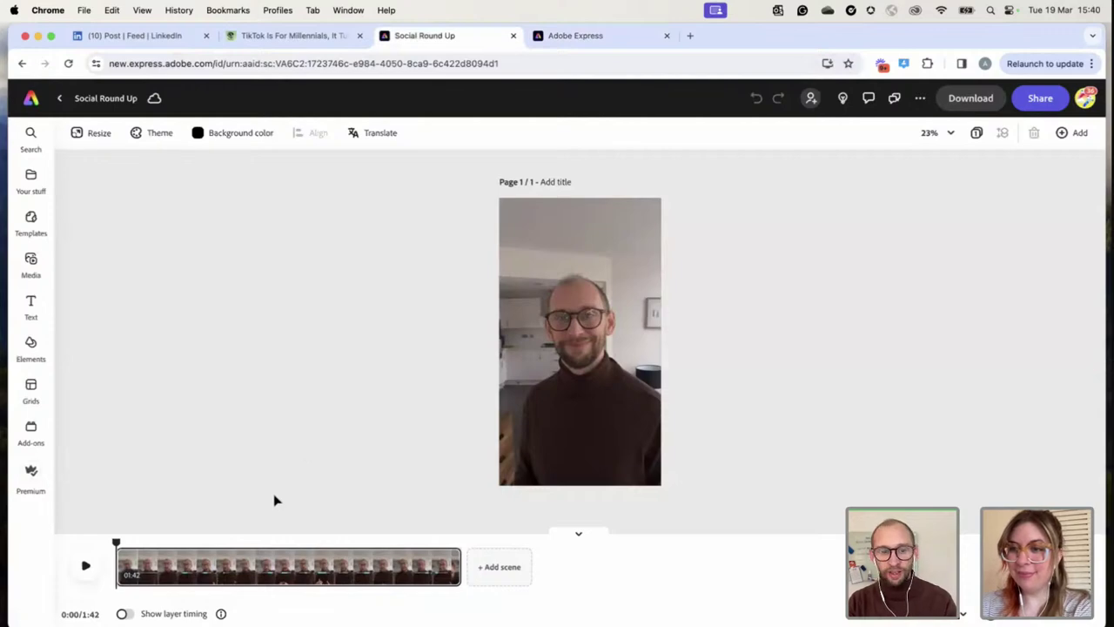
click(86, 567)
click(147, 540)
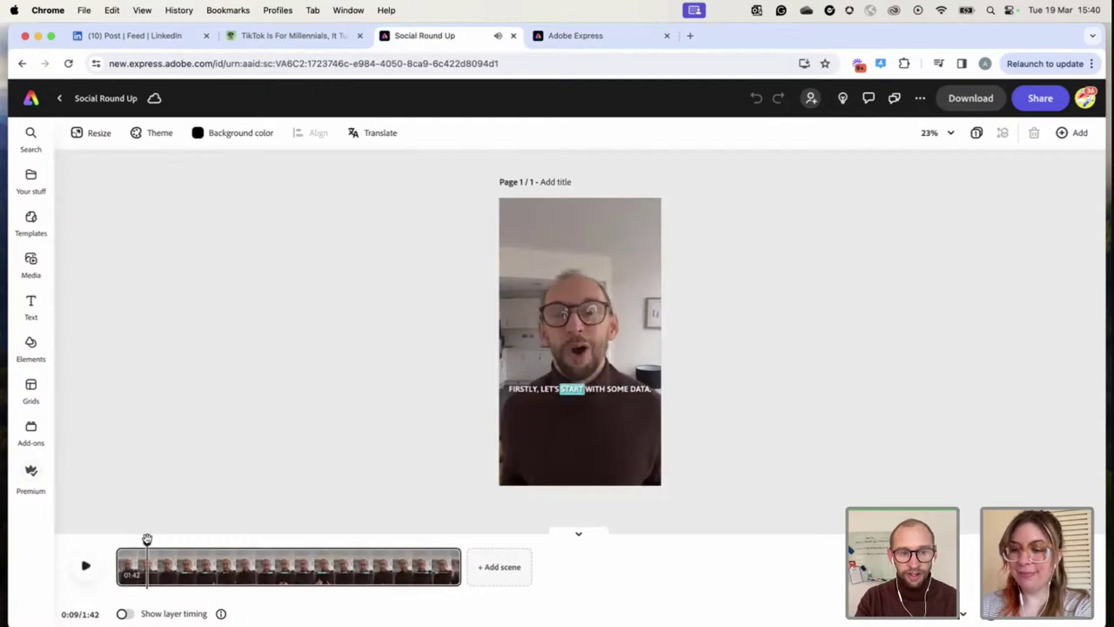
click(85, 566)
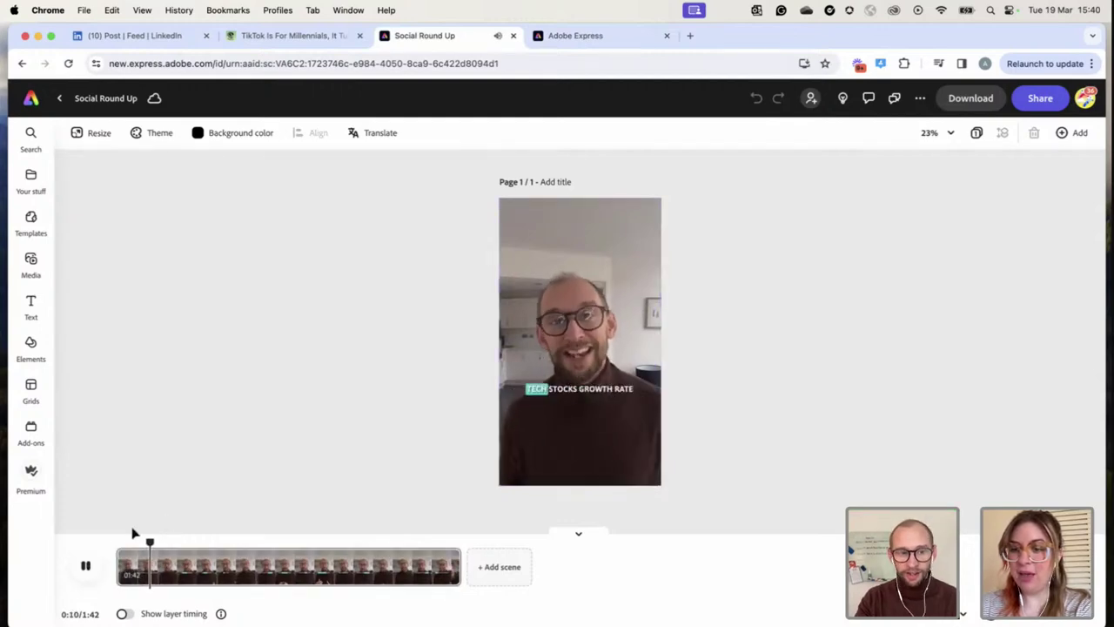